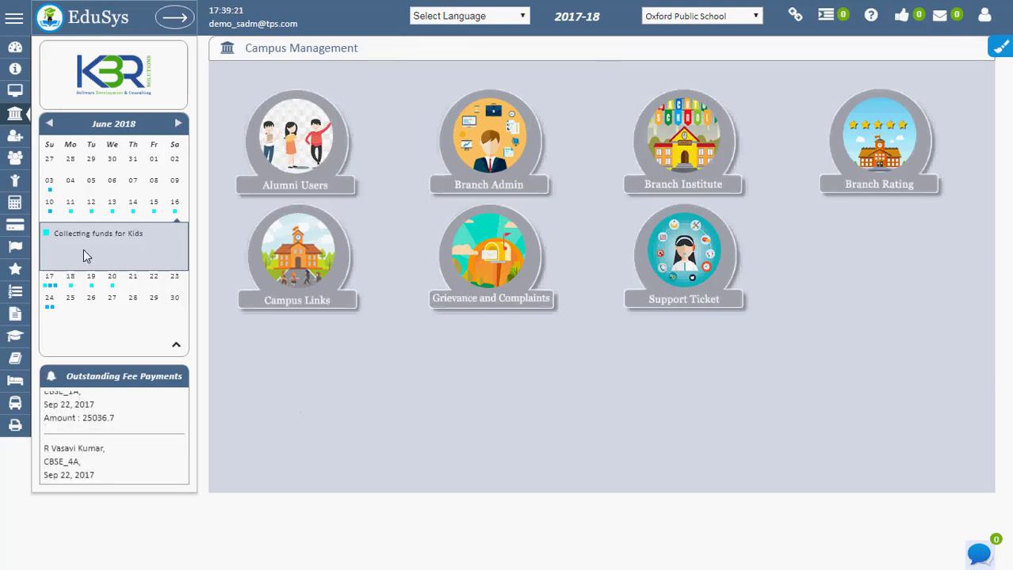
Step: Hide and restore the left icon sidebar several times
mouse_move(14, 113)
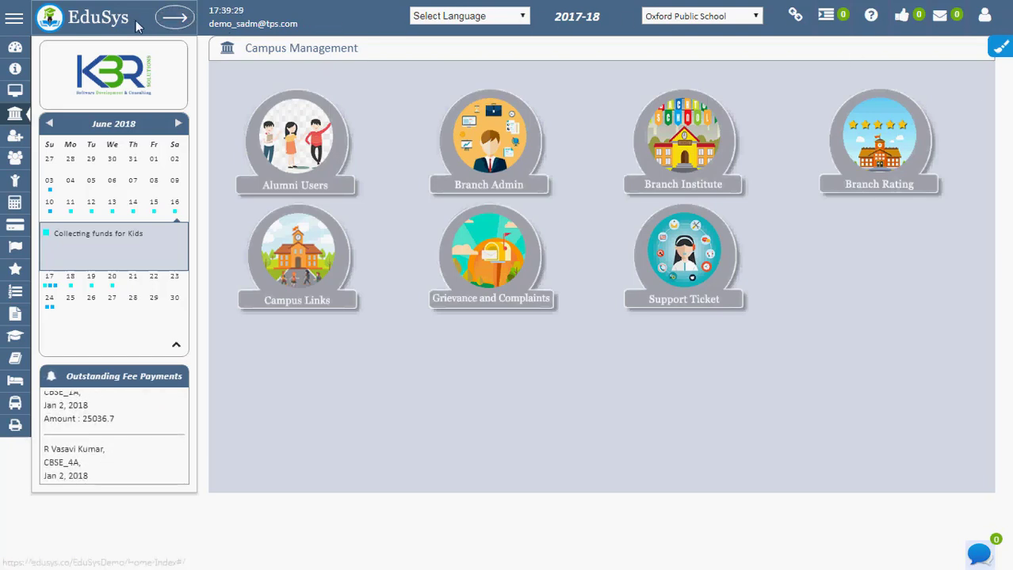
click(16, 19)
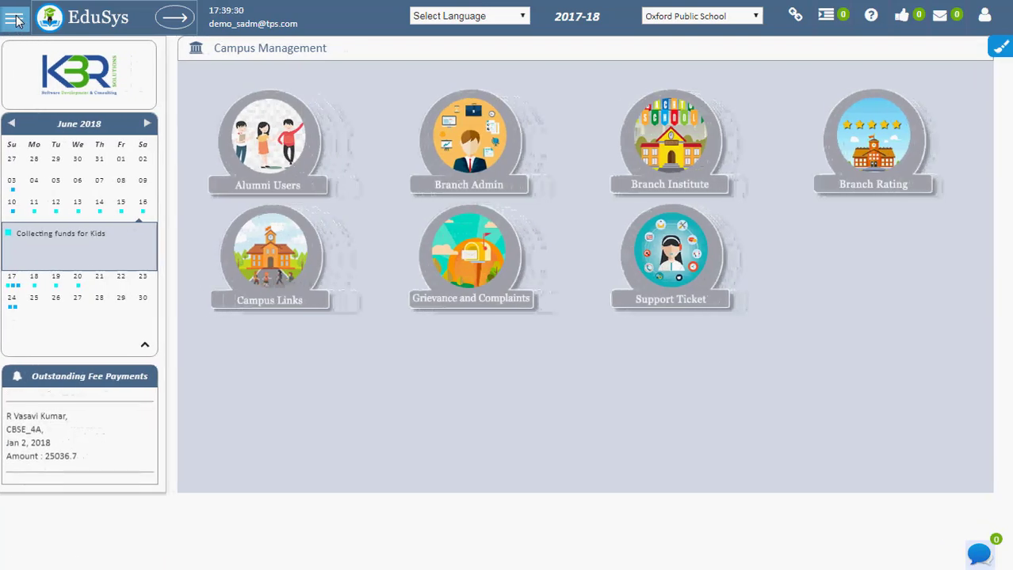
click(15, 21)
click(14, 22)
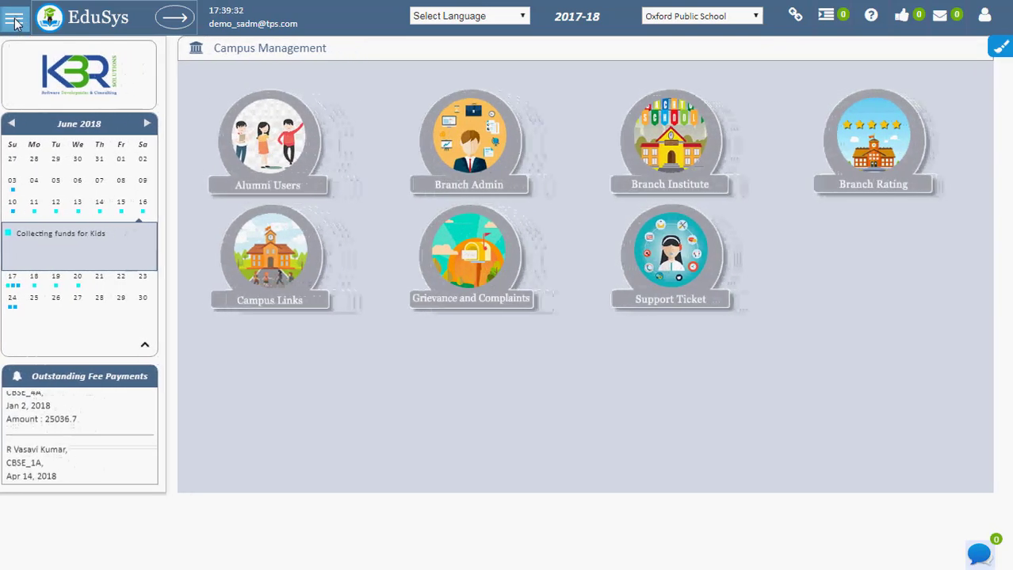
click(15, 21)
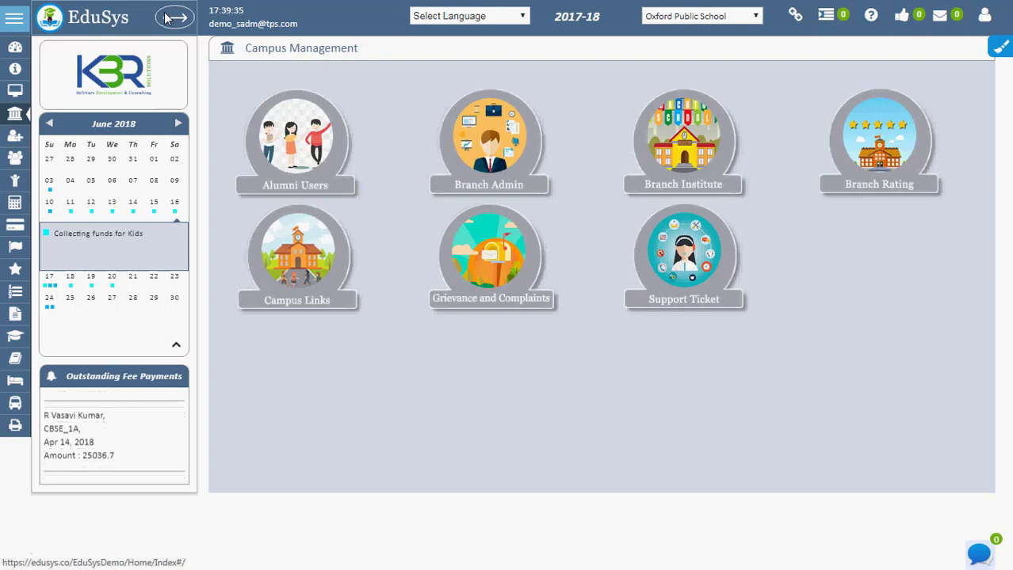
Step: Hide and bring back the calendar and fee side panel a few times
click(177, 20)
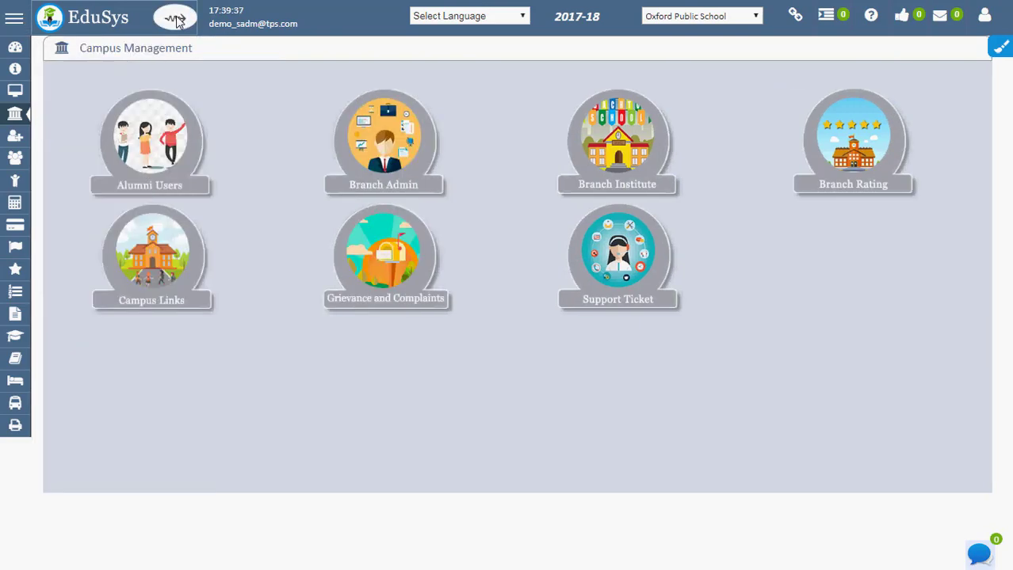
click(177, 19)
click(177, 20)
click(176, 19)
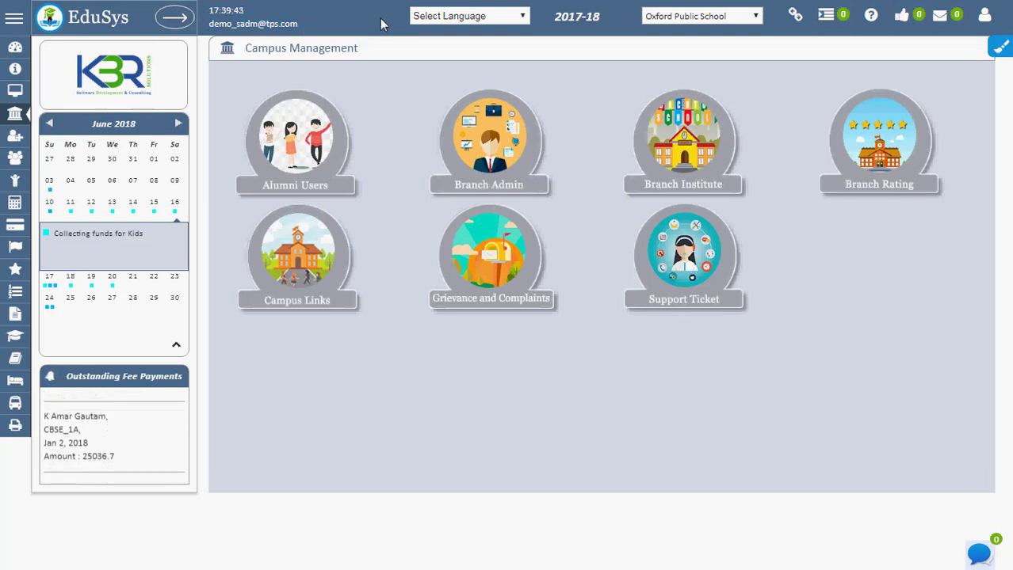
Step: Switch the interface language to Amharic, back to English, and highlight the 2017-18 academic year
click(467, 16)
click(511, 68)
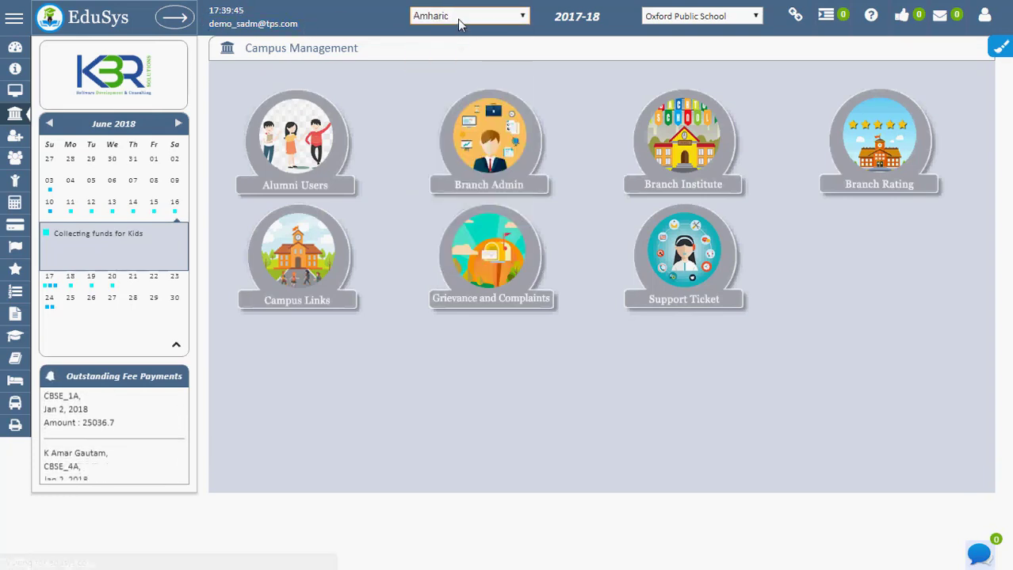
click(458, 17)
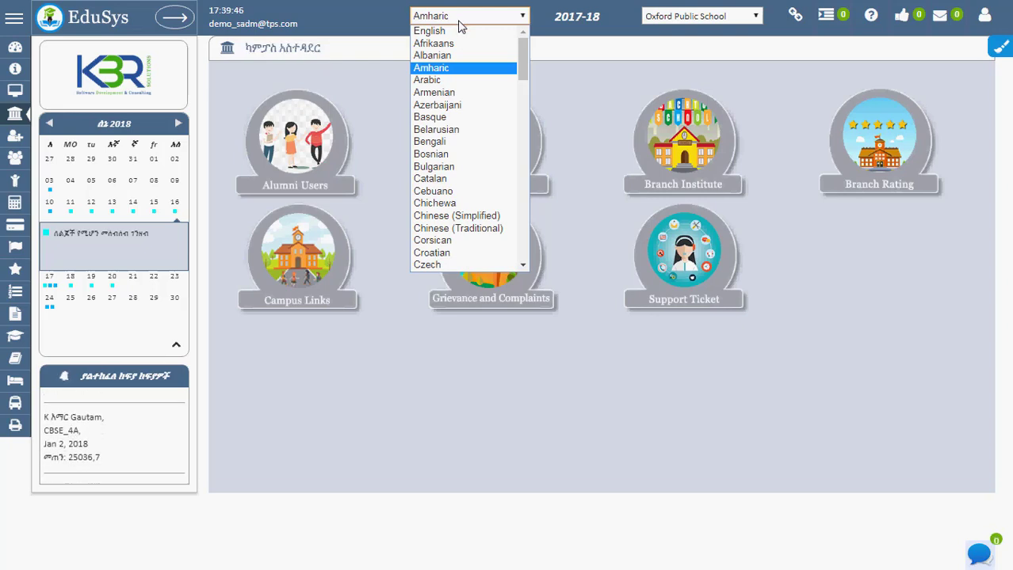
click(457, 32)
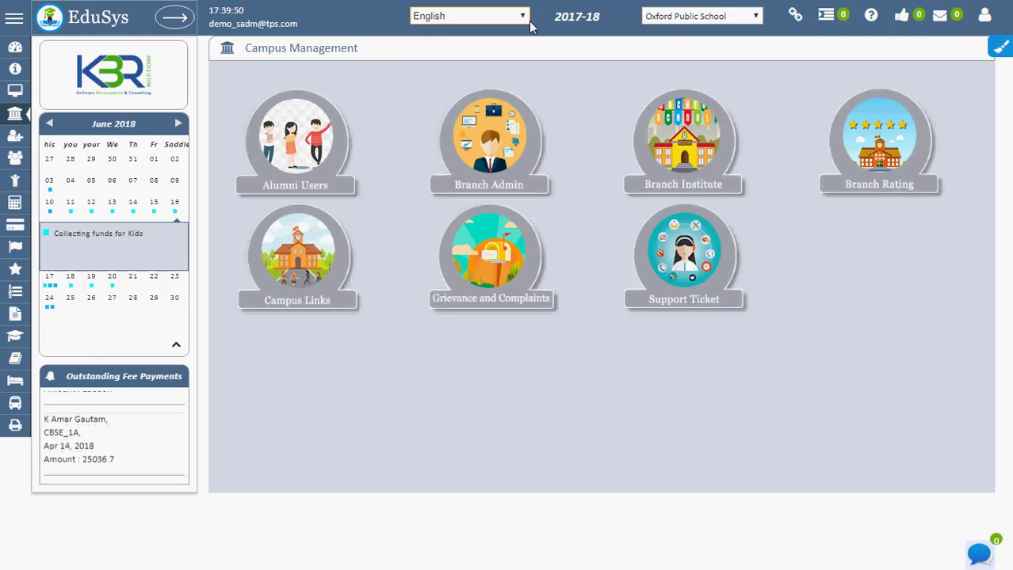
drag(554, 16, 600, 19)
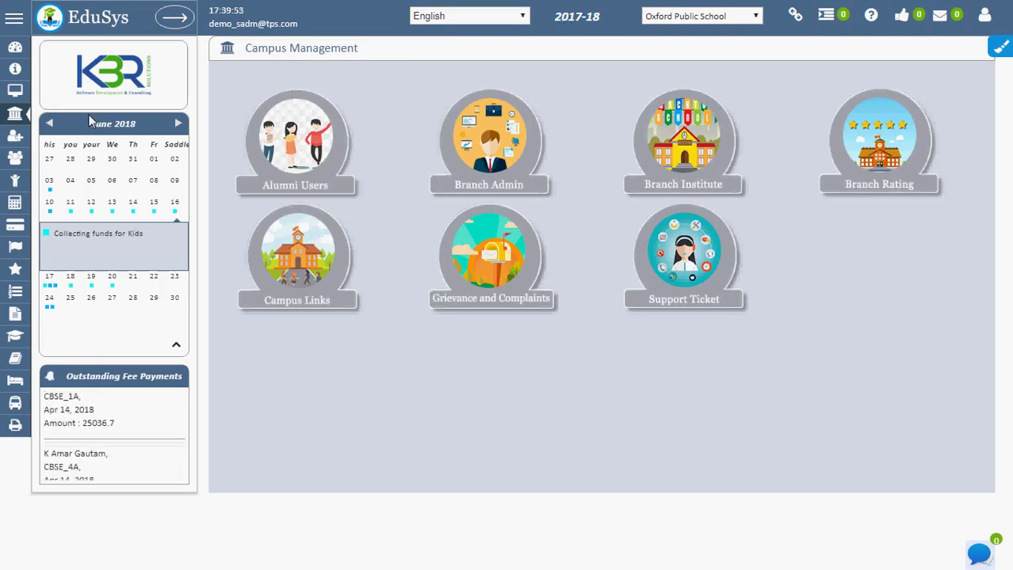
mouse_move(13, 90)
mouse_move(131, 121)
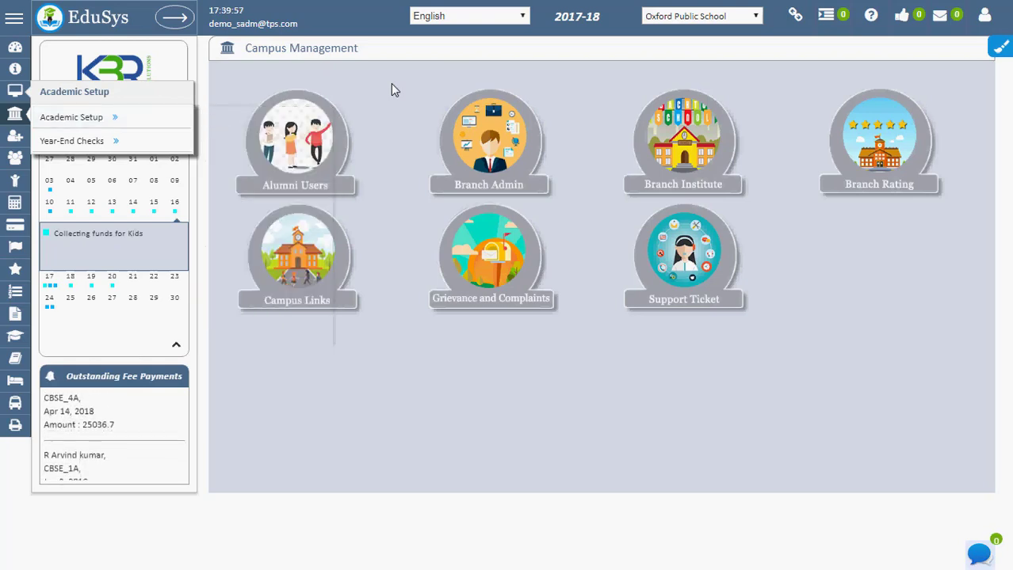
Step: On the Campus Links page, view the Staff Profile cards, then switch to Student Profile cards
click(796, 15)
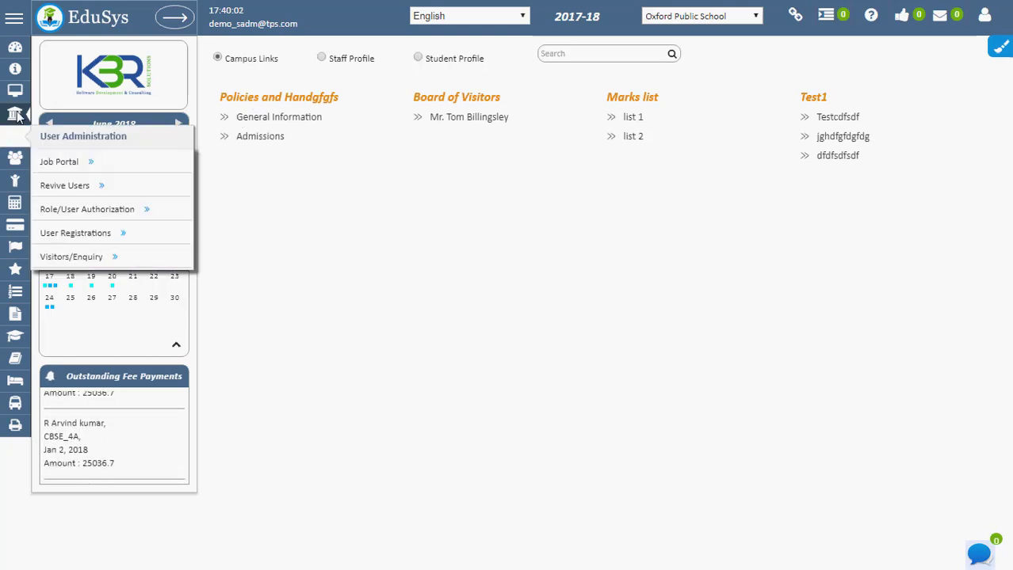
mouse_move(125, 235)
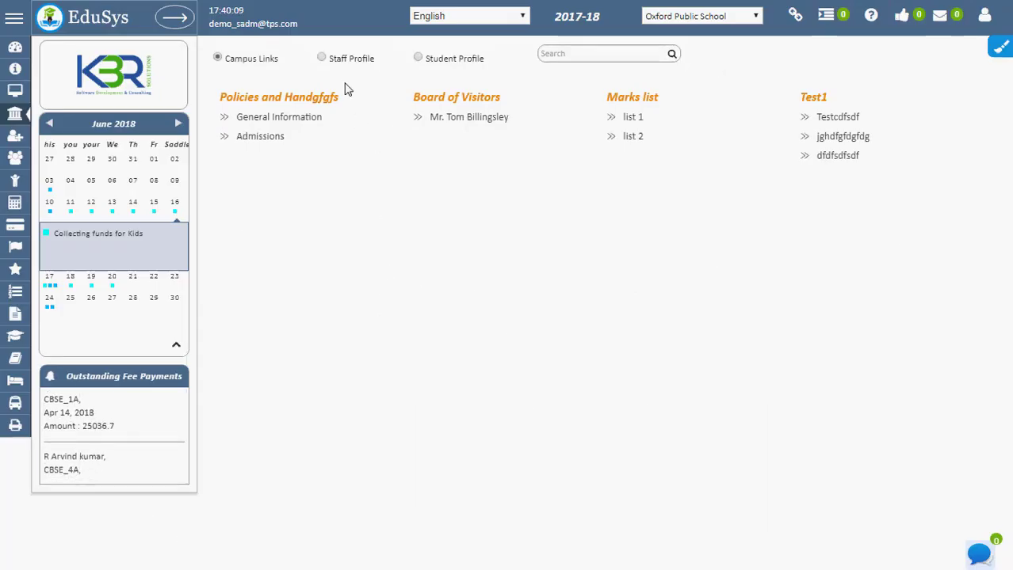
click(325, 61)
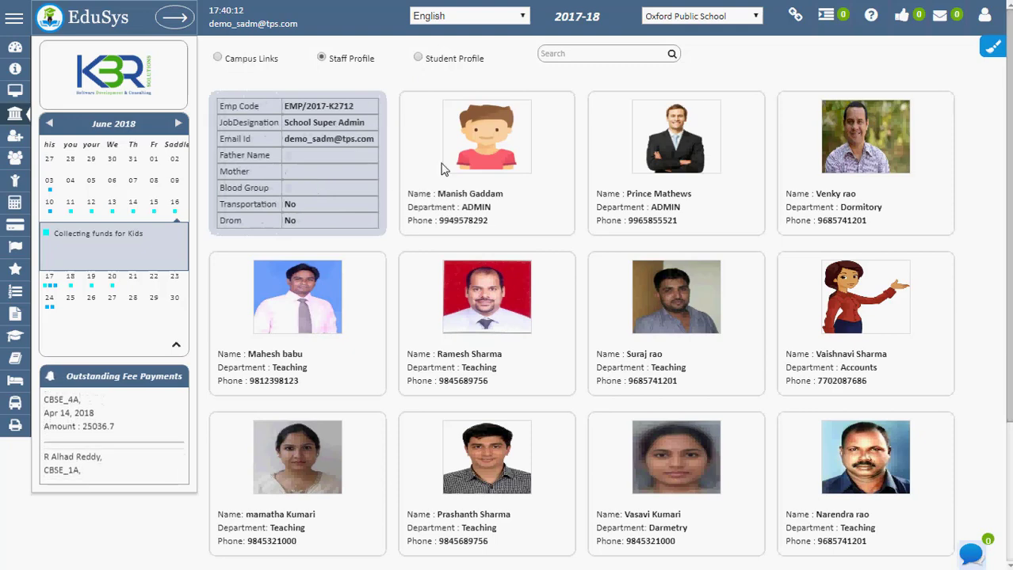
click(418, 60)
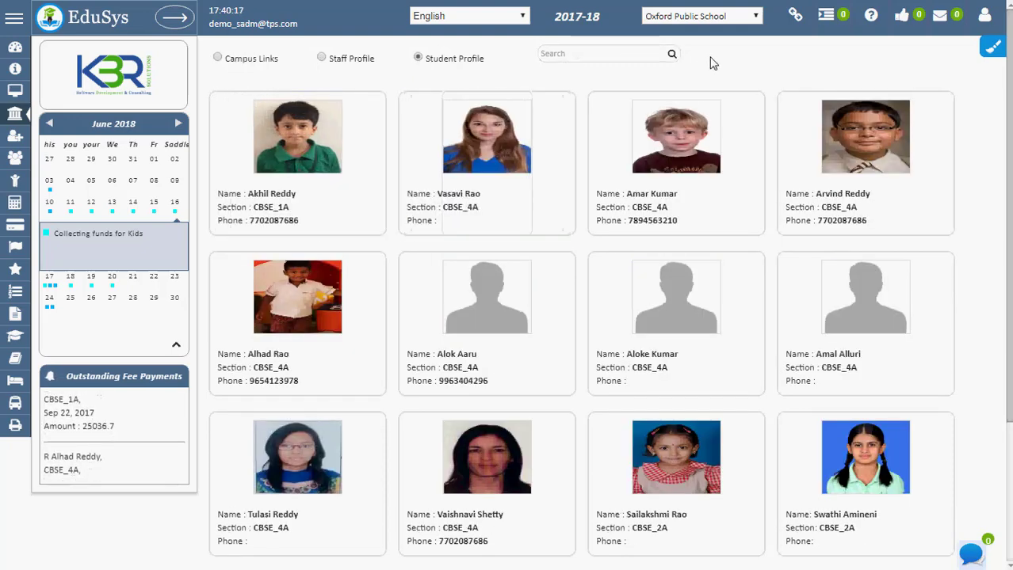
Step: Add the to-do item 'as' and confirm that it was added
click(826, 20)
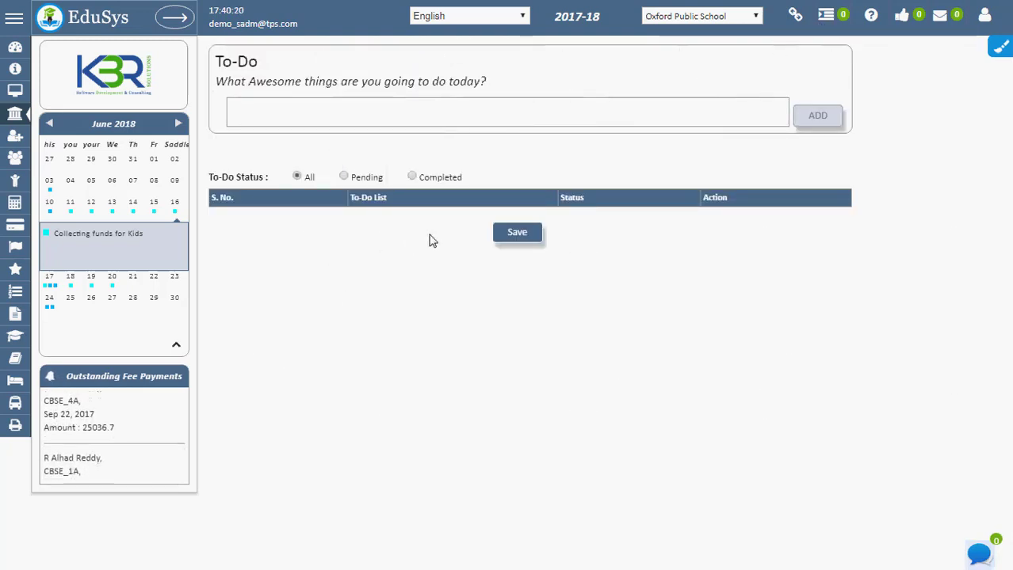
click(309, 121)
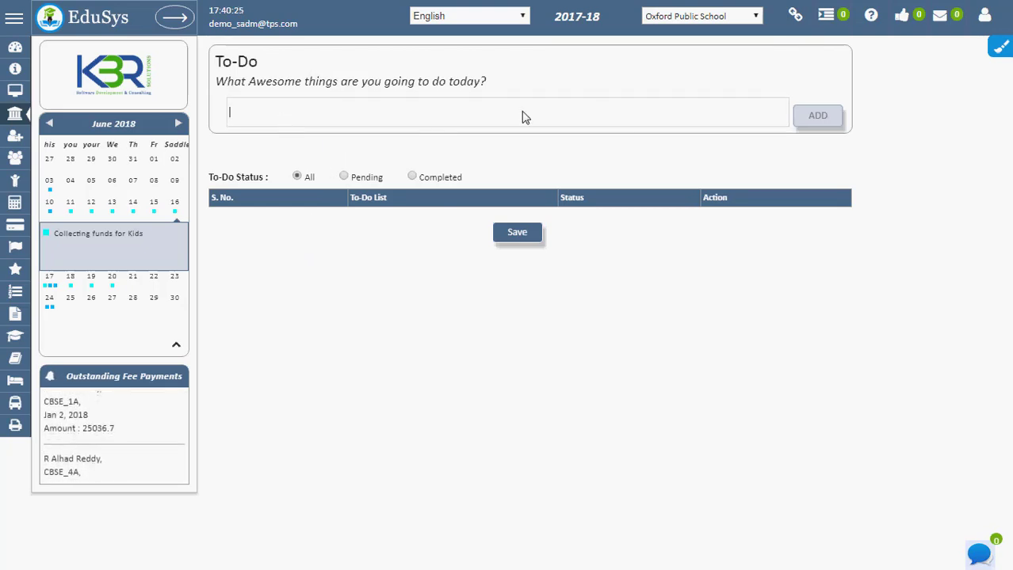
text(as)
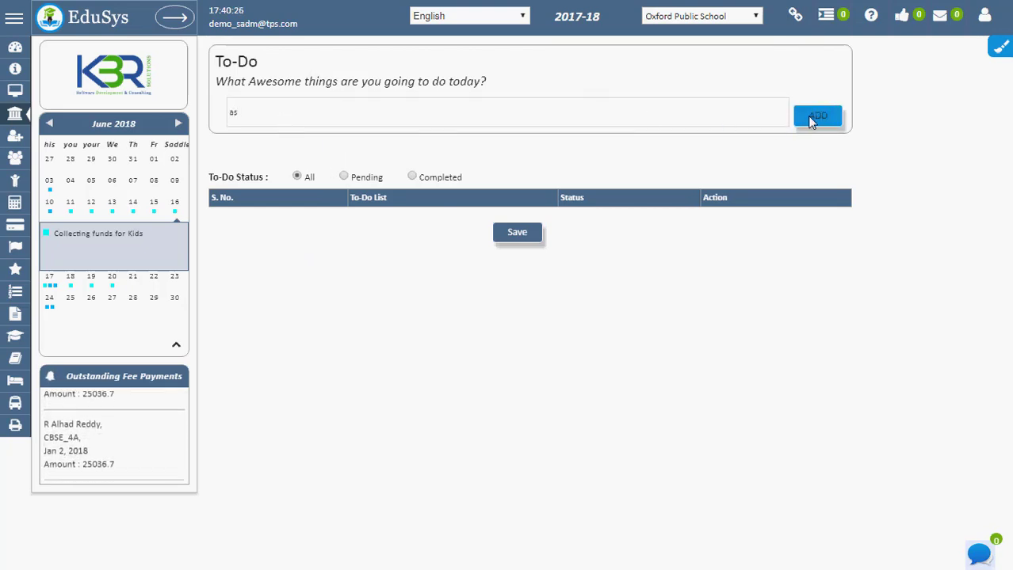
click(811, 126)
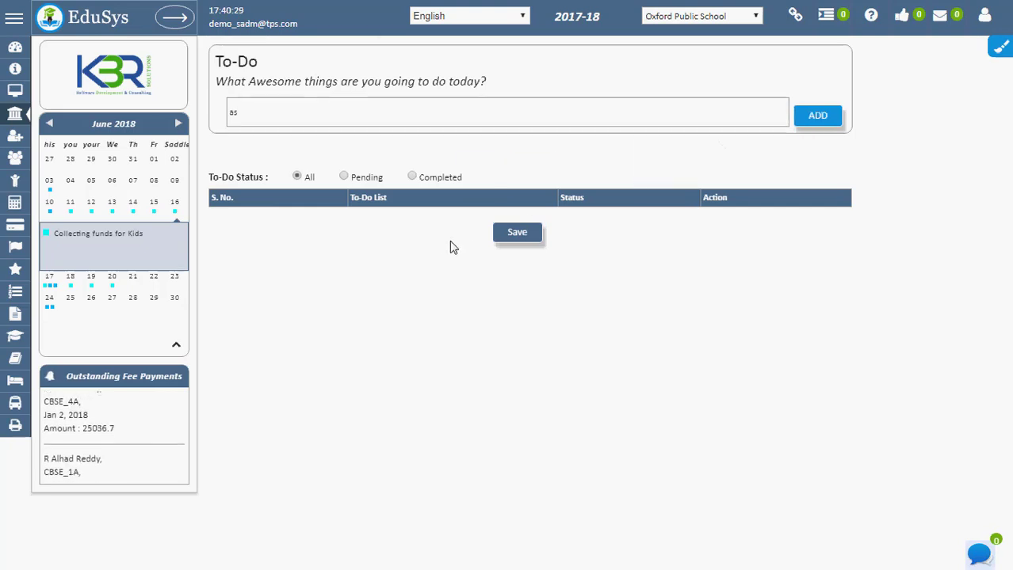
click(478, 245)
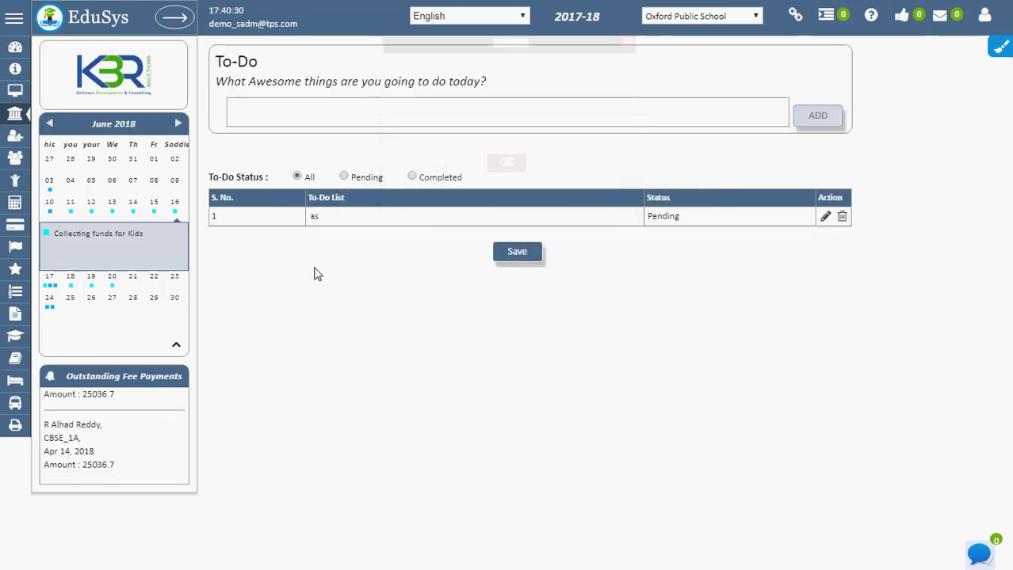
click(506, 244)
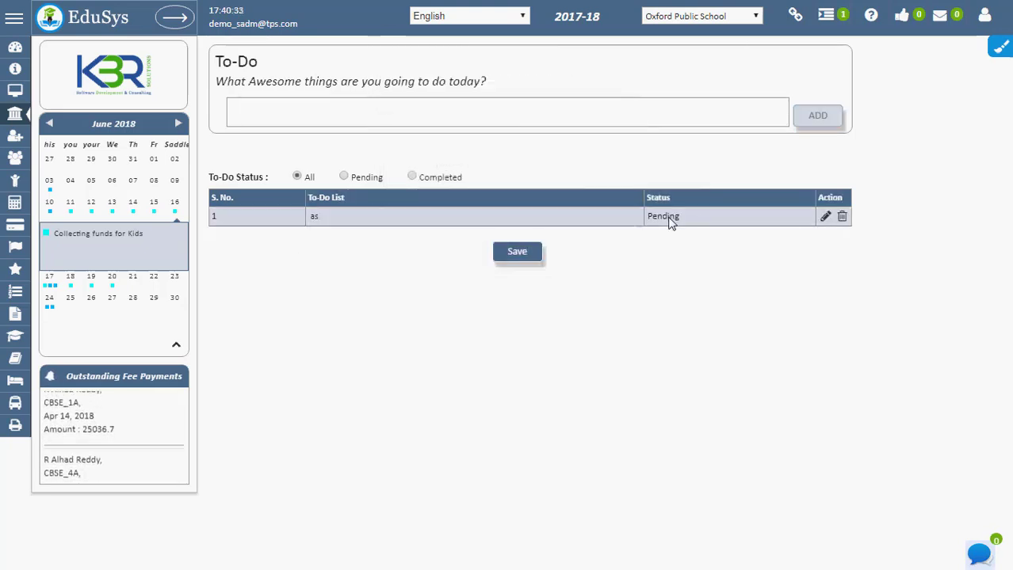
Step: Edit the 'as' item's status, keeping it Pending
click(825, 217)
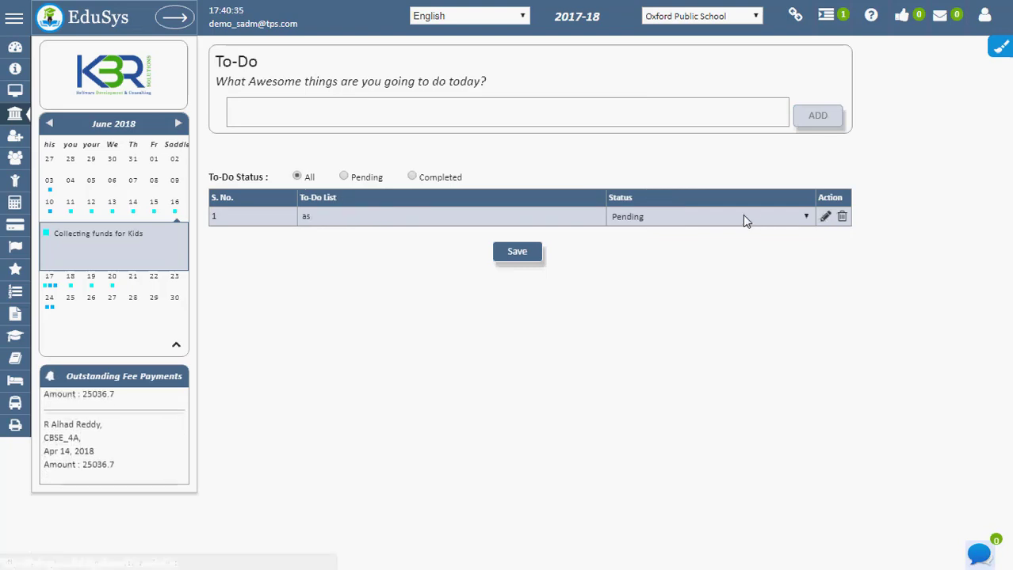
click(713, 217)
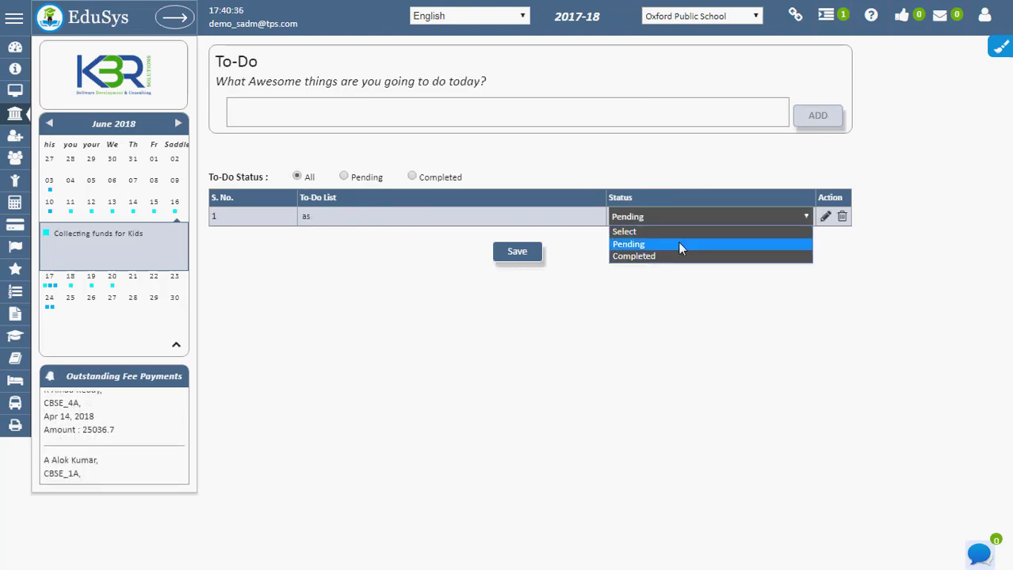
click(634, 276)
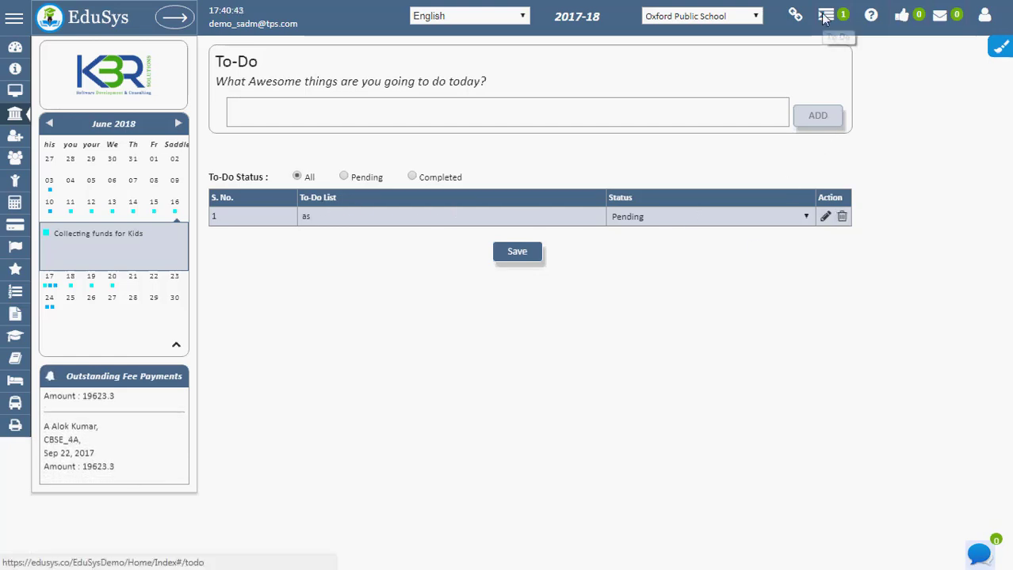
Step: Open the help topics panel, scroll through it, and close it
click(871, 16)
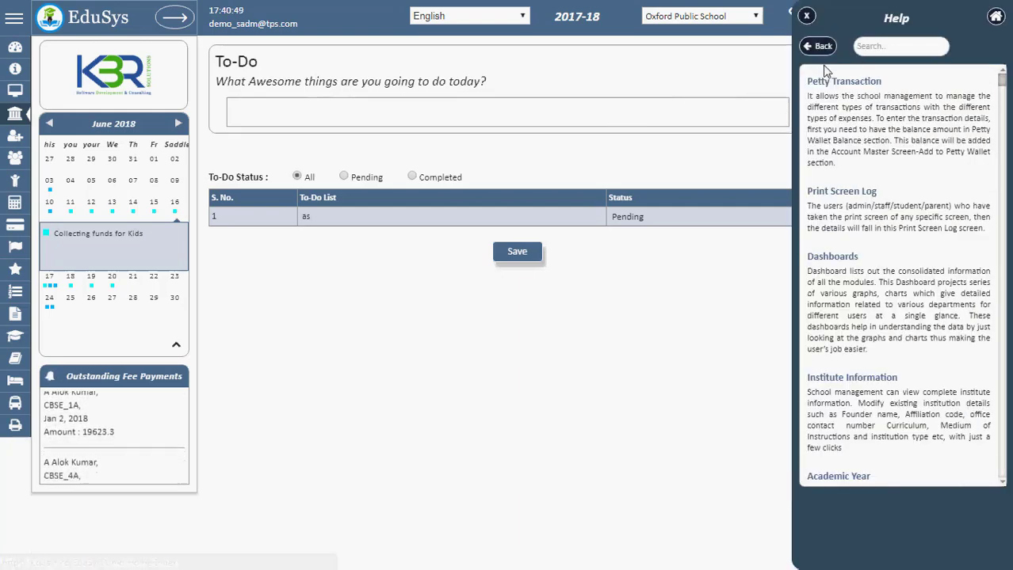
scroll(843, 264, down, 15)
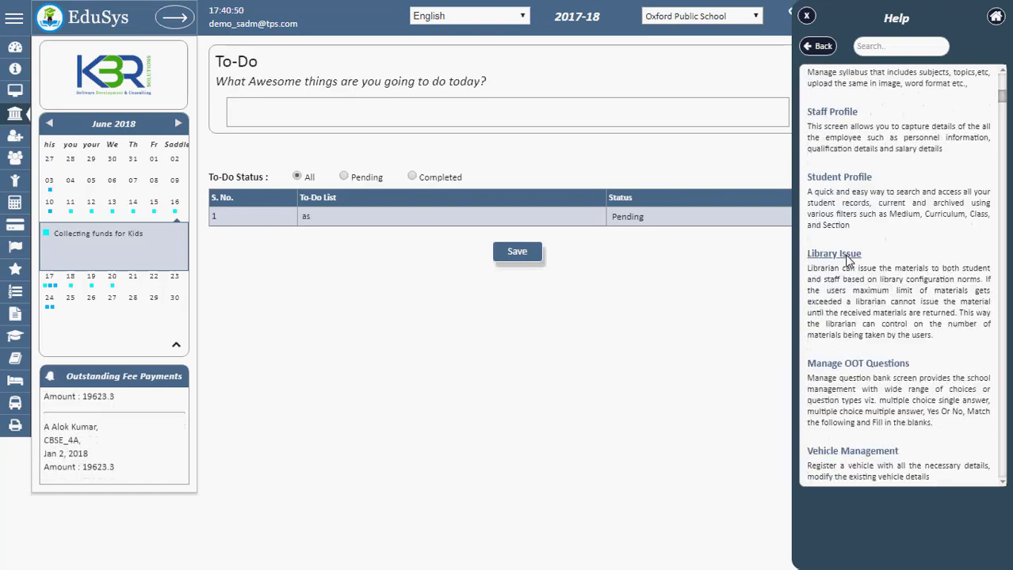
scroll(852, 261, up, 15)
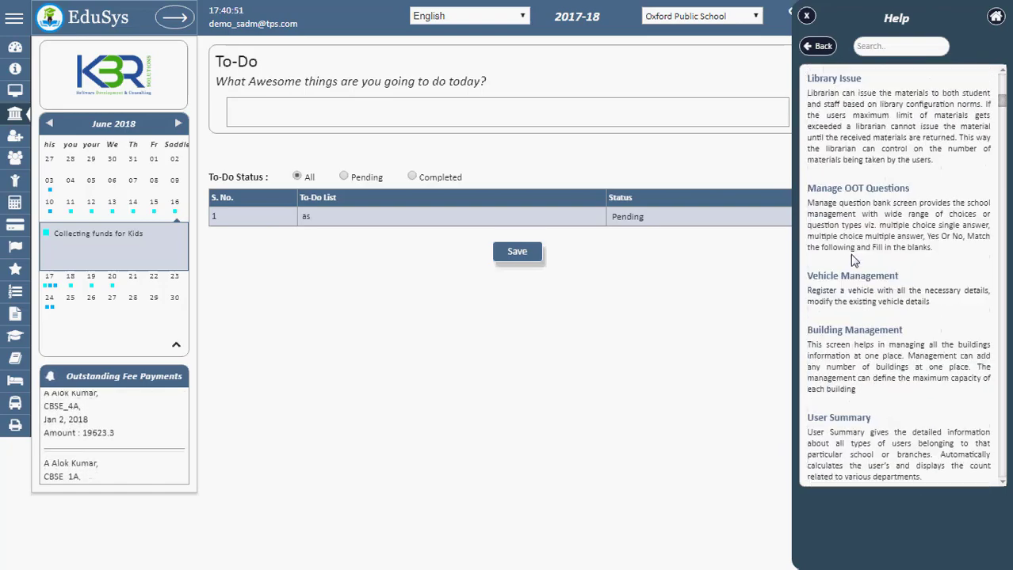
scroll(855, 249, down, 5)
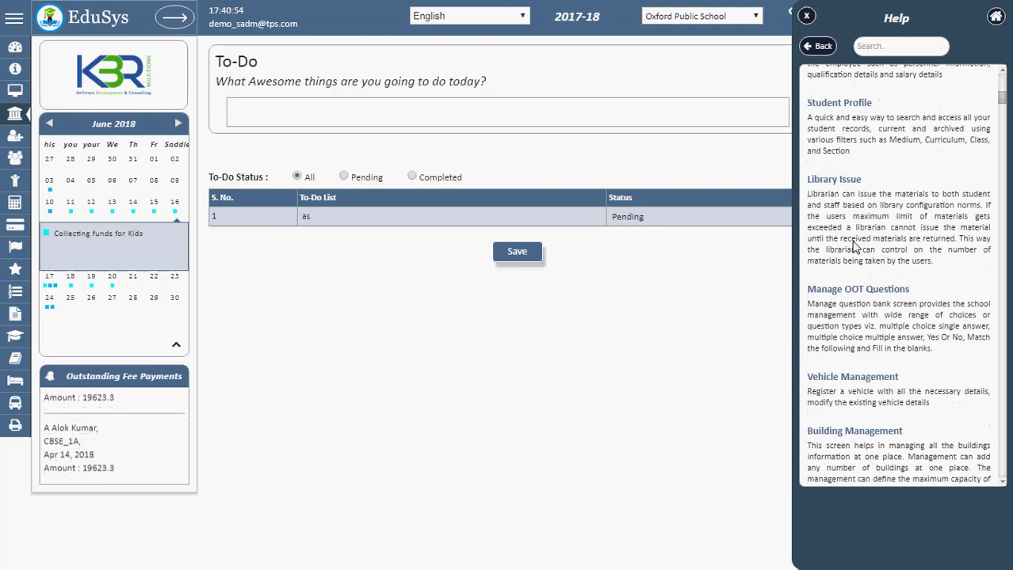
mouse_move(1003, 99)
mouse_down()
mouse_move(1003, 151)
mouse_move(1000, 75)
mouse_up()
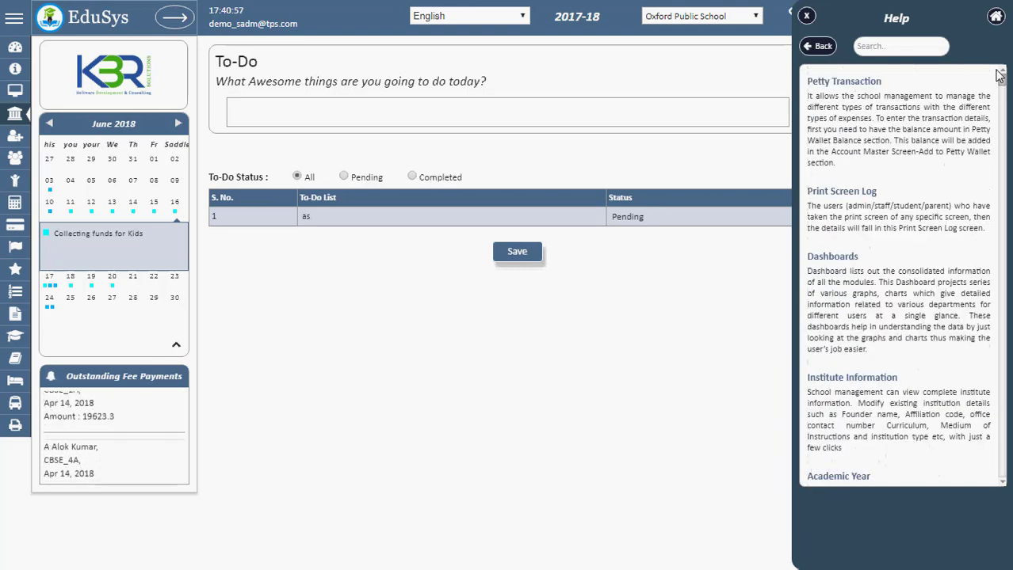
click(806, 15)
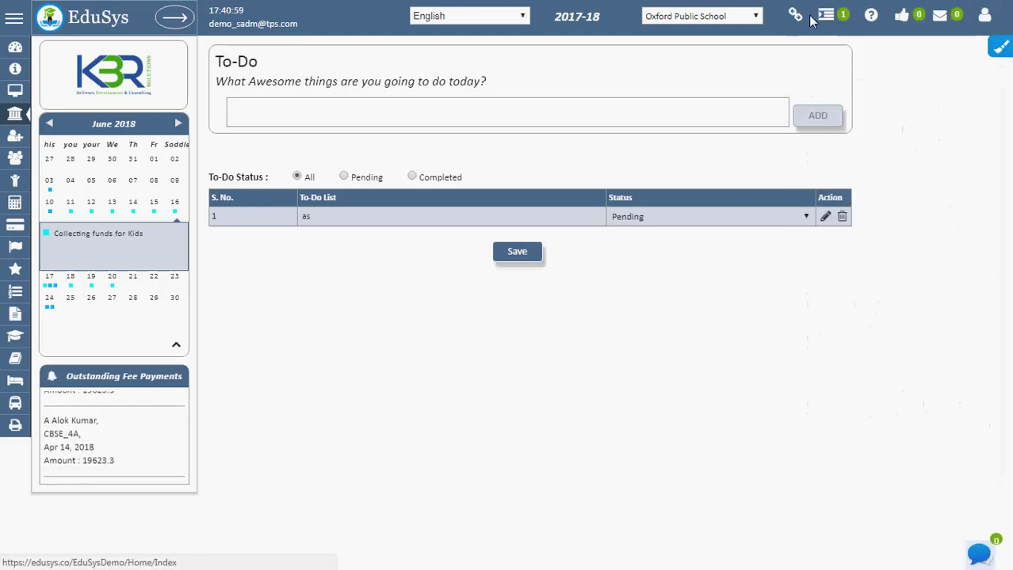
Step: Reopen help, read the full Dashboards topic details, then close help to view the dashboard
click(872, 17)
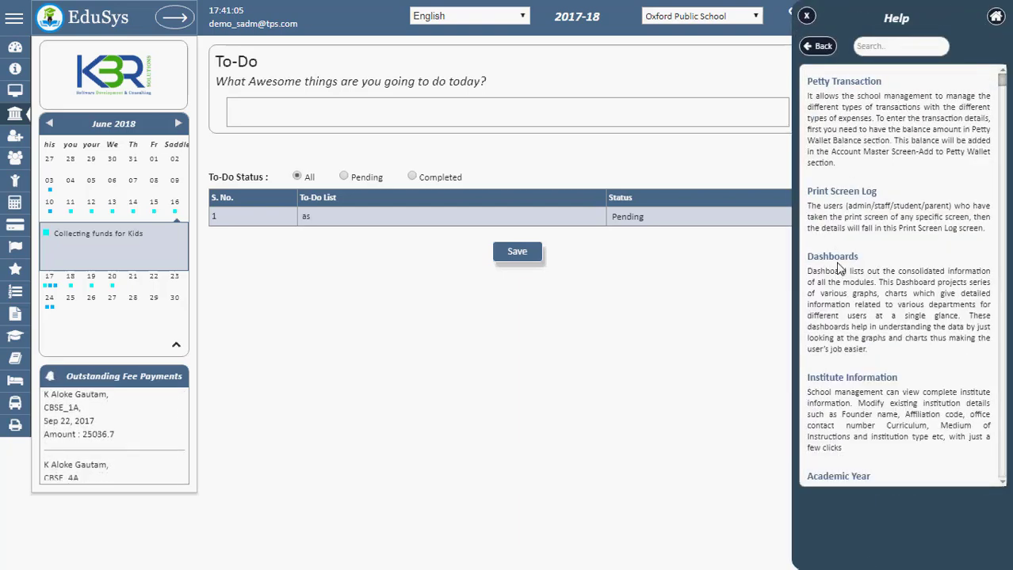
click(837, 257)
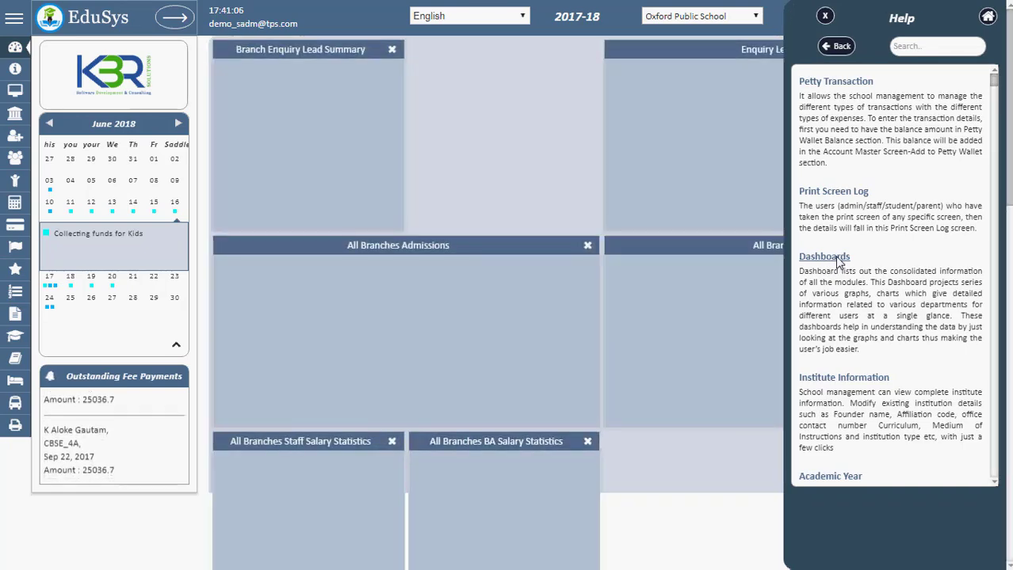
click(869, 305)
scroll(867, 313, down, 5)
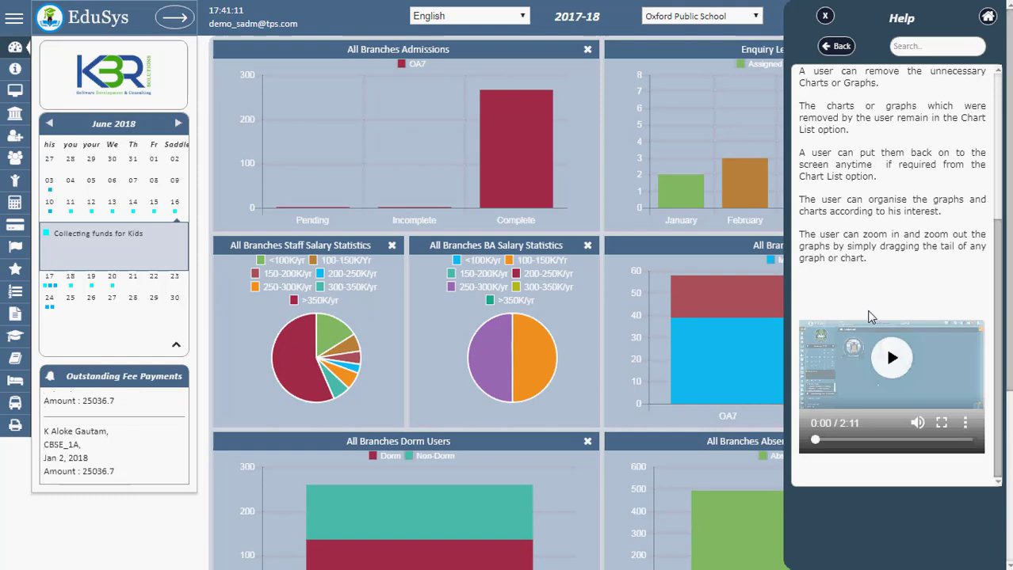
scroll(869, 317, up, 5)
click(825, 17)
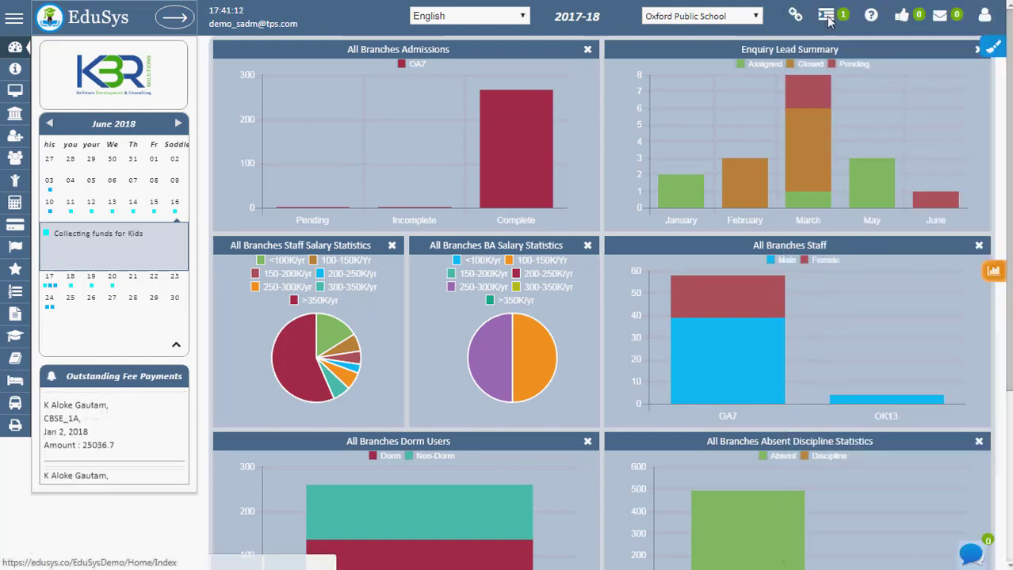
Step: On the polls page, point out Pending Poll and Poll Details, then view the school environment poll's pie chart
click(906, 22)
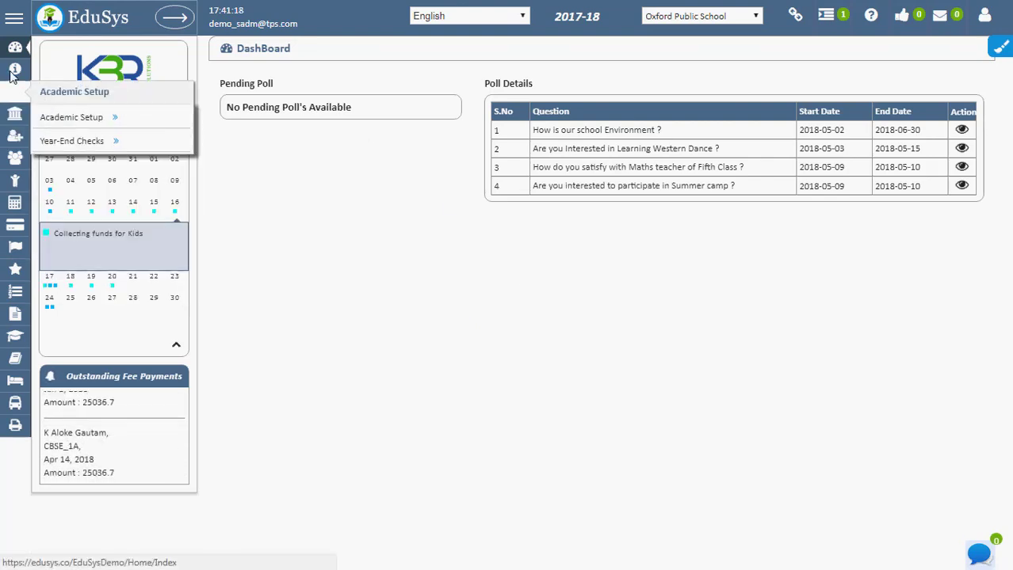
mouse_move(67, 111)
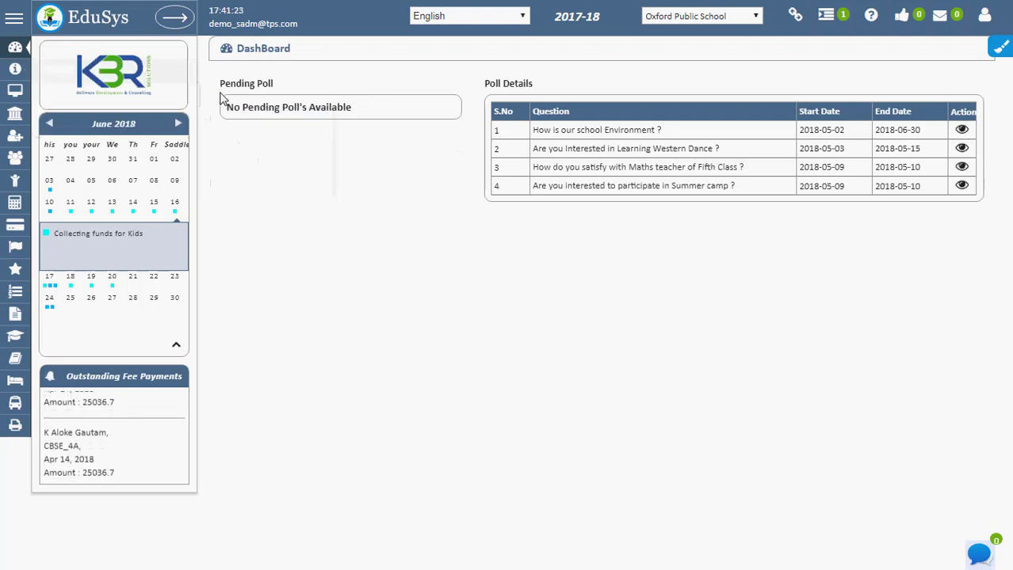
drag(222, 95, 310, 95)
click(310, 99)
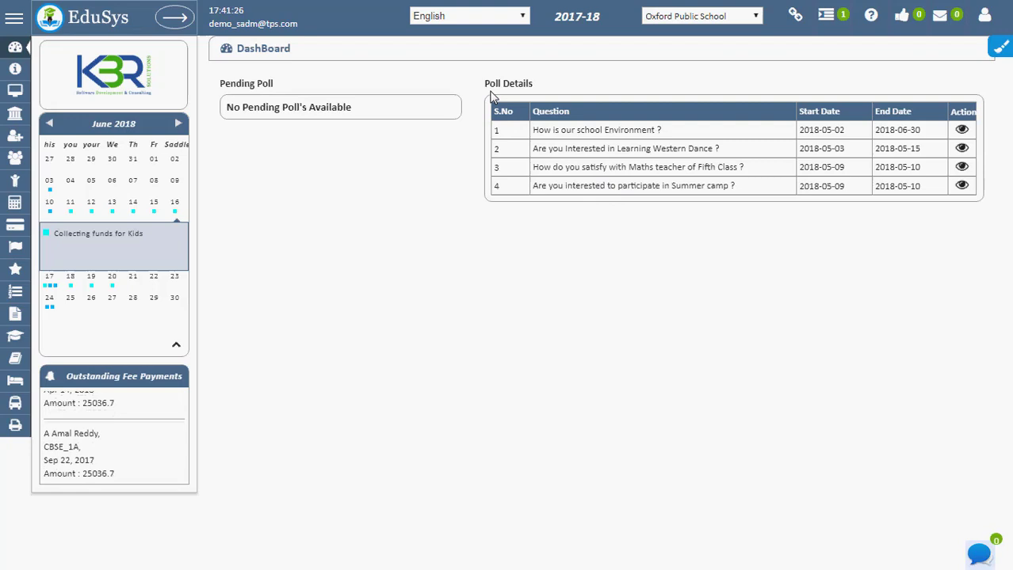
drag(545, 89, 570, 85)
click(569, 86)
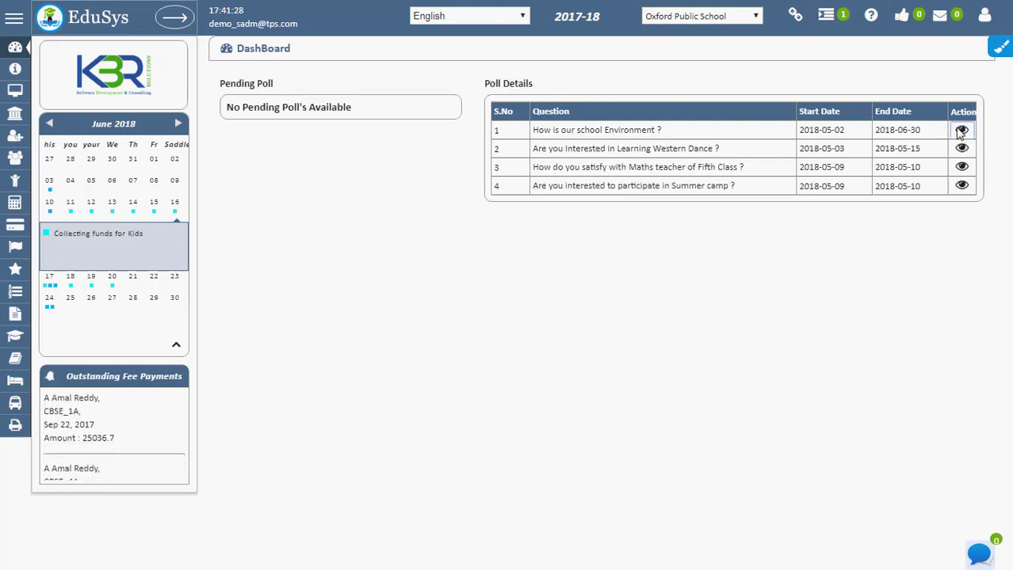
click(961, 130)
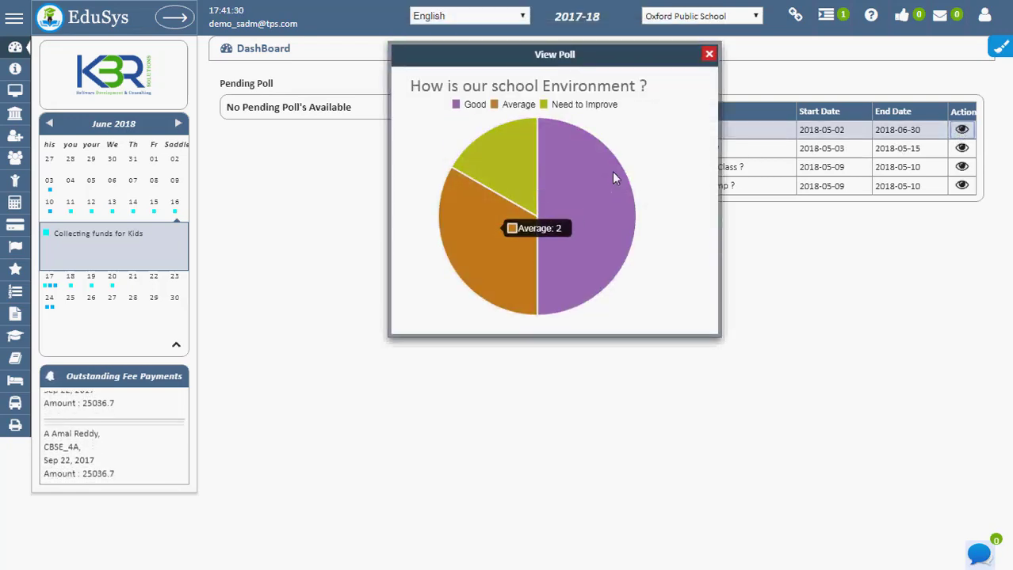
Step: Close the poll results chart and open the internal mailbox
click(708, 54)
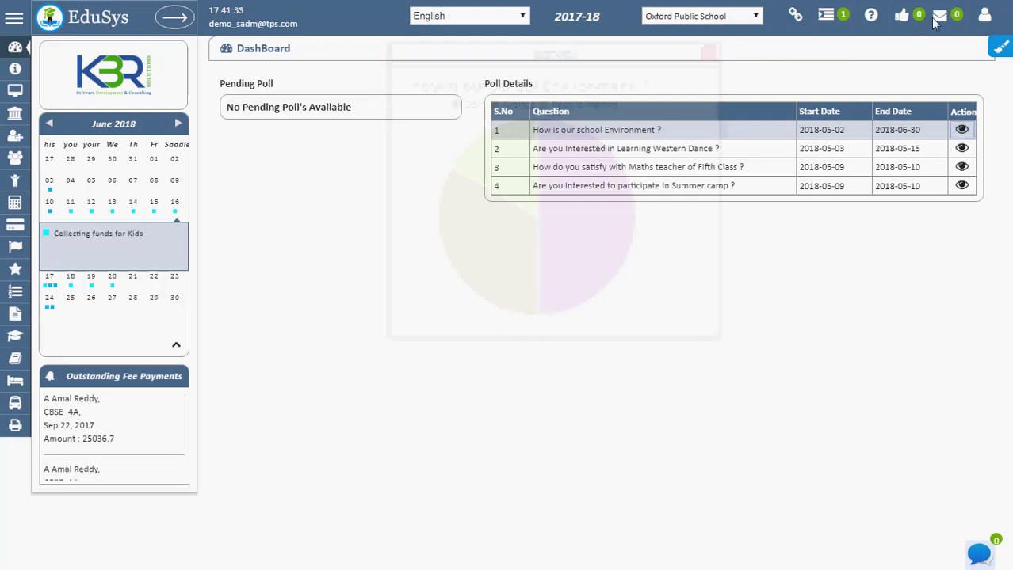
click(944, 24)
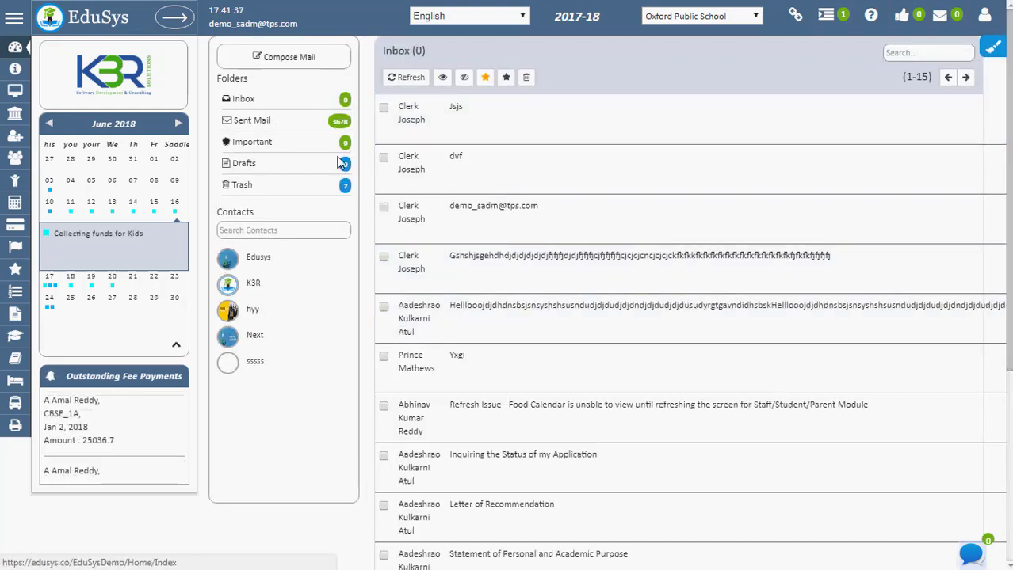
scroll(389, 135, down, 4)
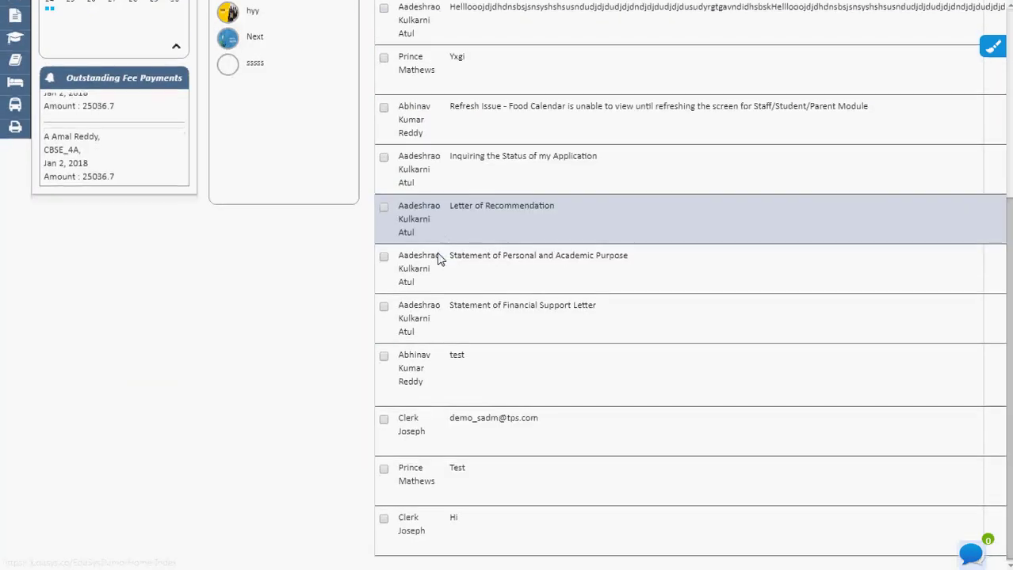
scroll(424, 275, up, 4)
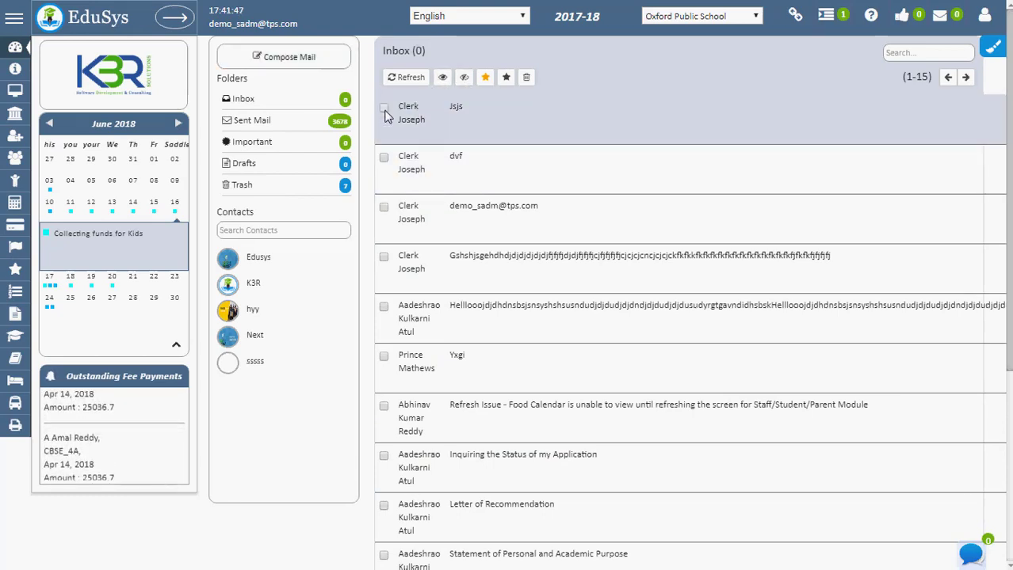
Step: Delete the Jsjs message to Trash and start a blank Compose Mail form
click(525, 78)
click(485, 247)
click(296, 63)
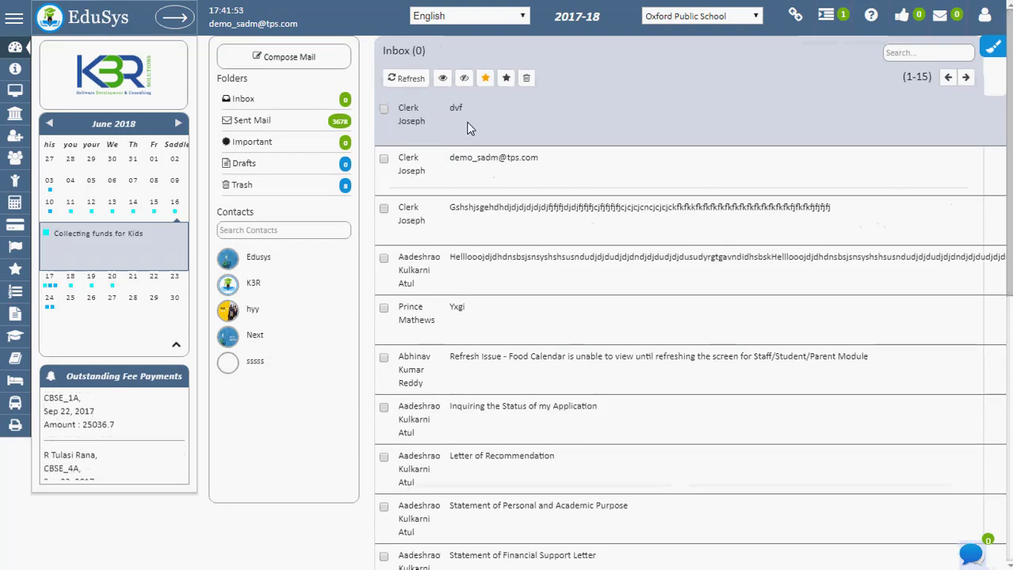
click(283, 57)
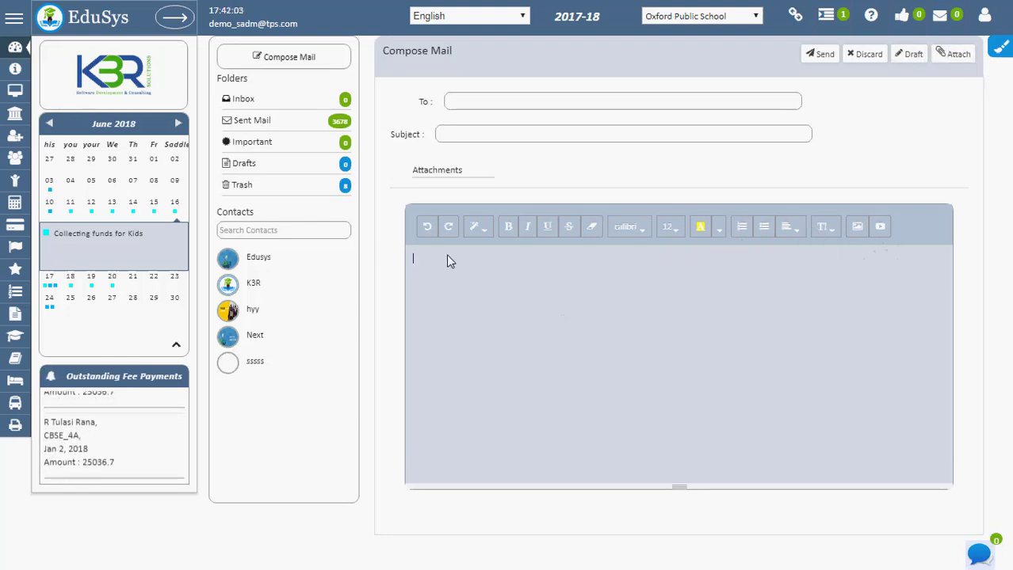
Step: Fill the To field from the K3R contact group instead of Edusys, then place the cursor in the body
click(233, 267)
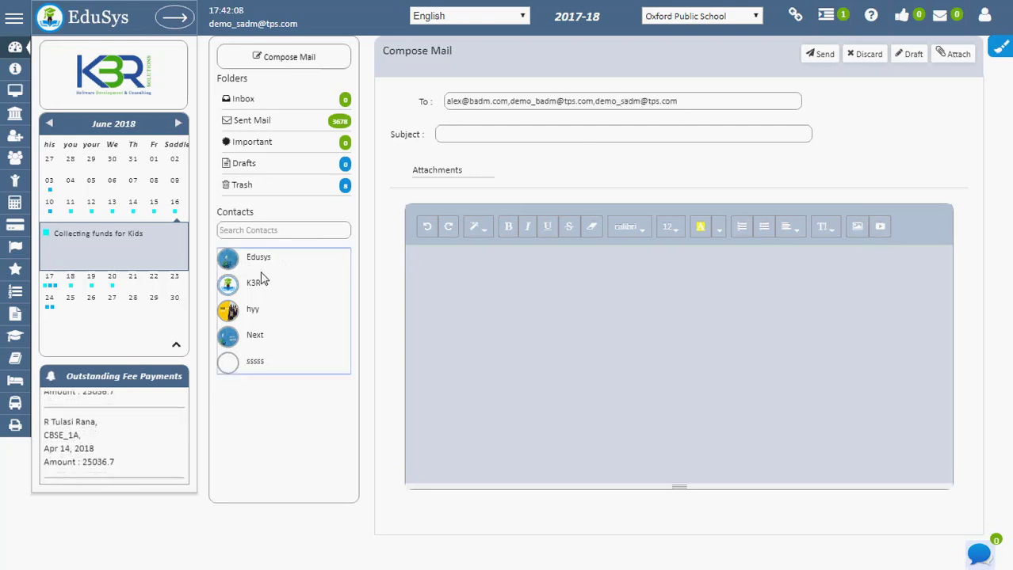
click(250, 292)
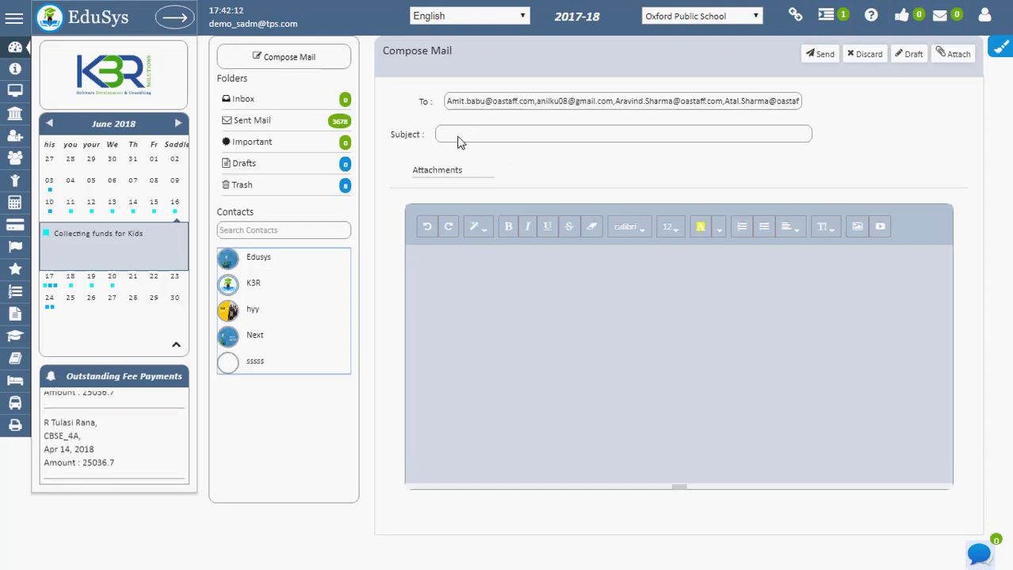
click(472, 286)
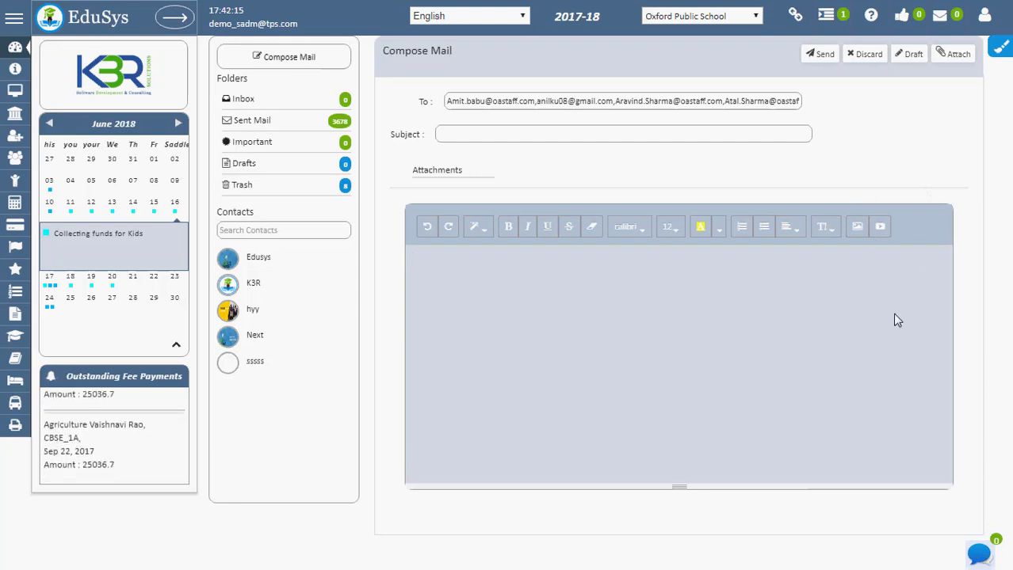
Step: Open the chat panel and browse its Add User, Add Group and Chat tabs
click(980, 556)
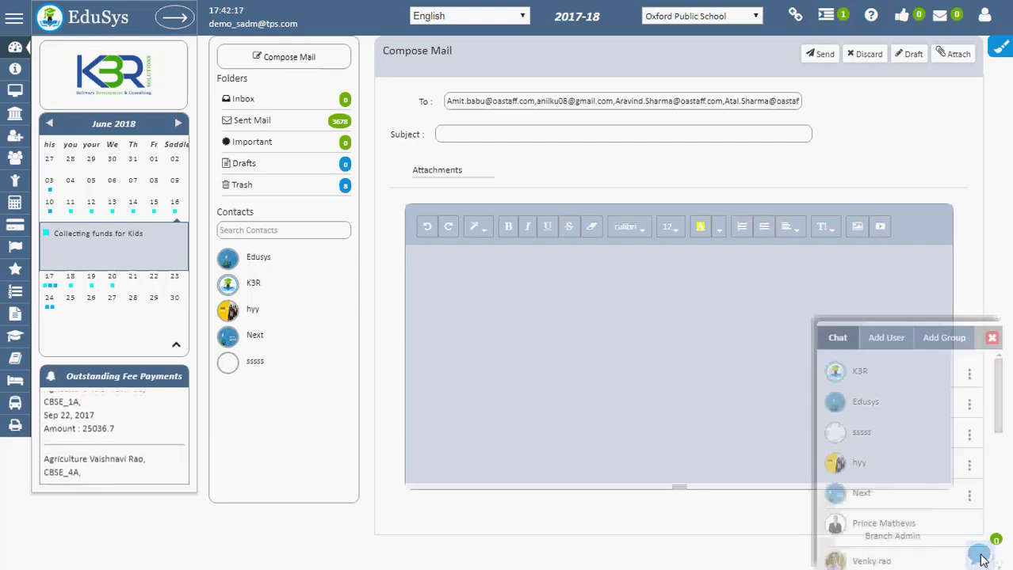
click(883, 333)
click(943, 338)
click(842, 339)
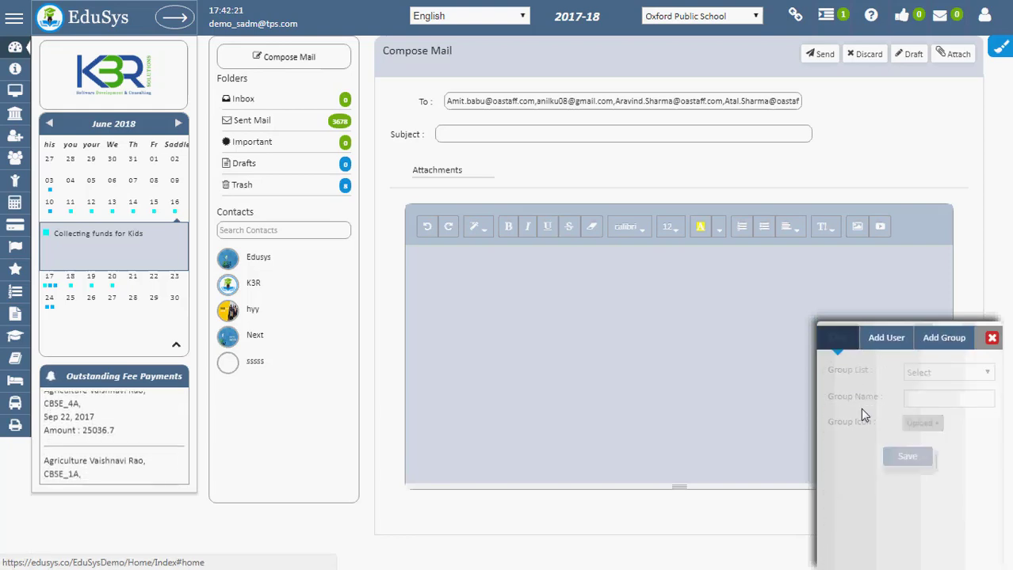
scroll(896, 515, down, 1)
scroll(894, 508, down, 3)
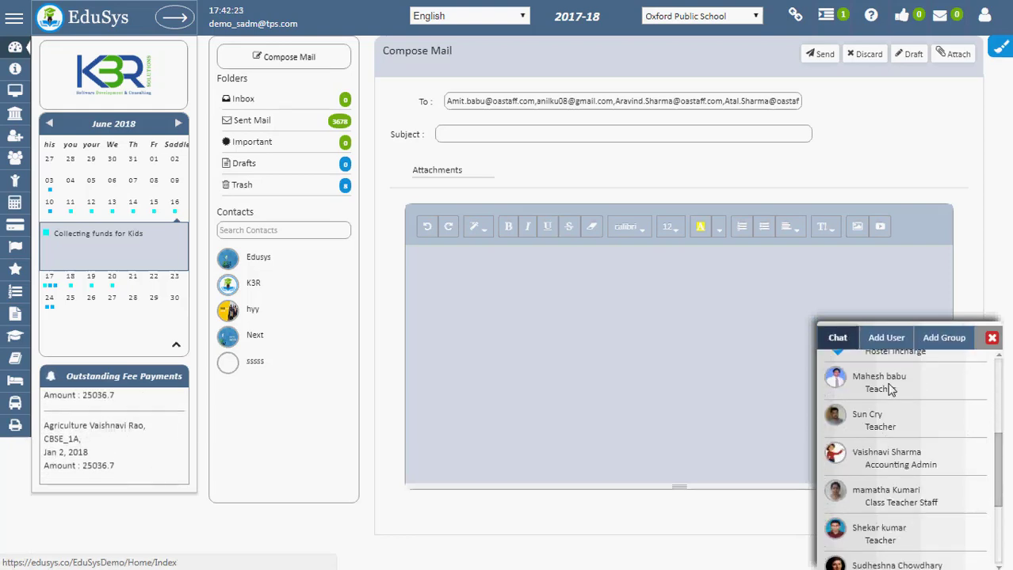
click(886, 337)
scroll(888, 491, down, 3)
scroll(887, 466, down, 10)
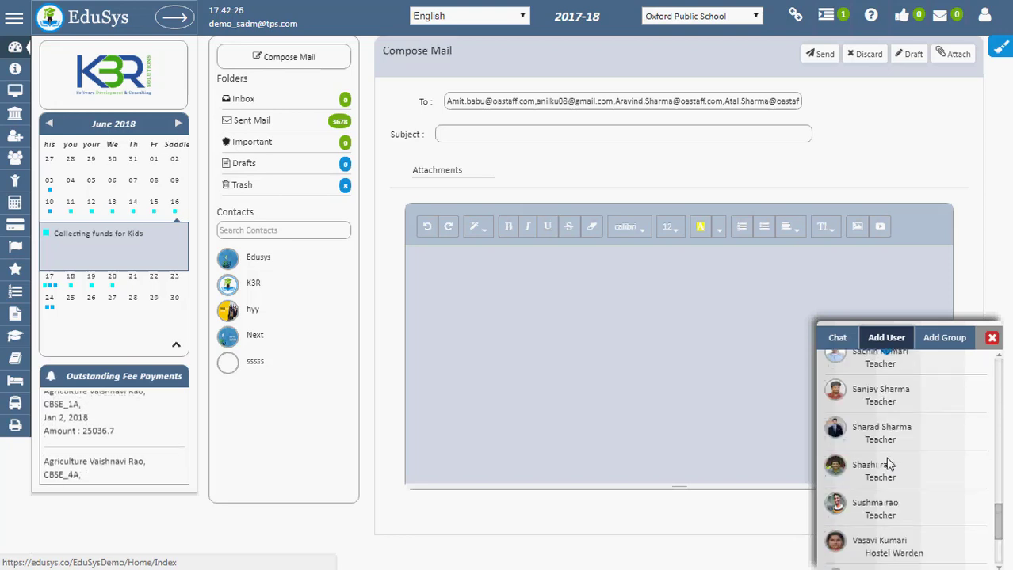
scroll(887, 465, up, 8)
scroll(888, 465, up, 5)
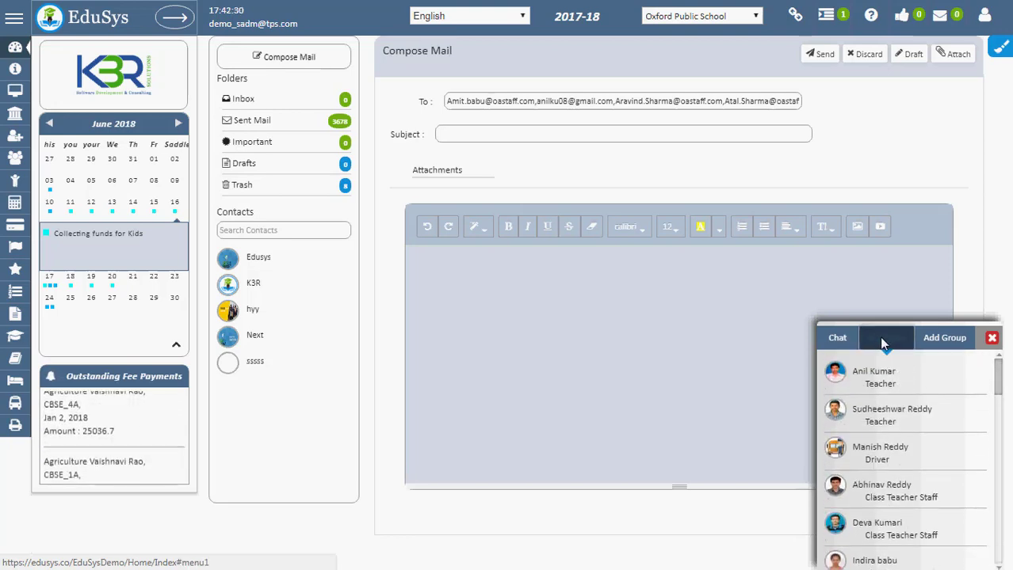
Step: Add the first teacher in the Add User list as a chat friend and return to Chat
click(888, 383)
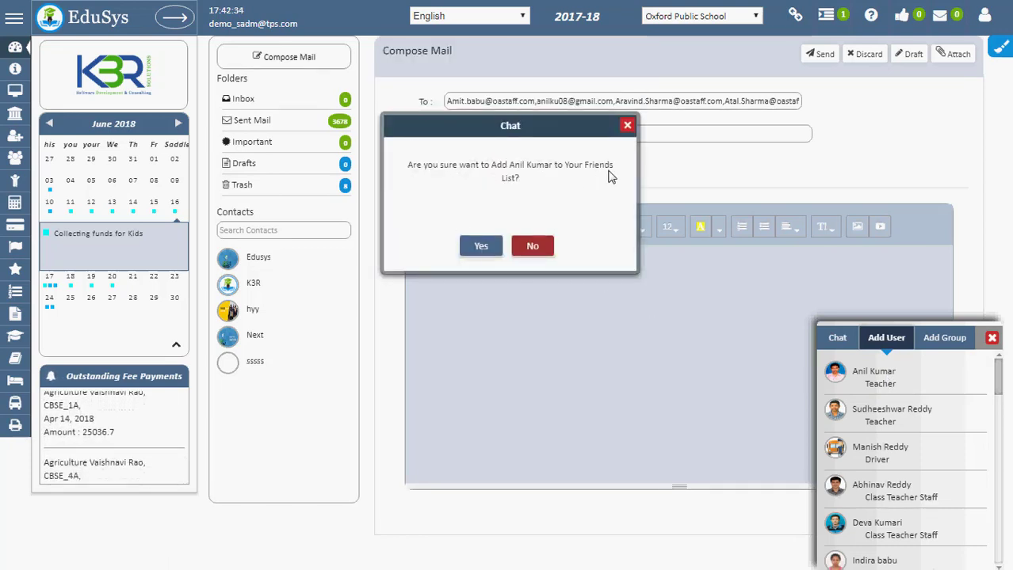
click(486, 246)
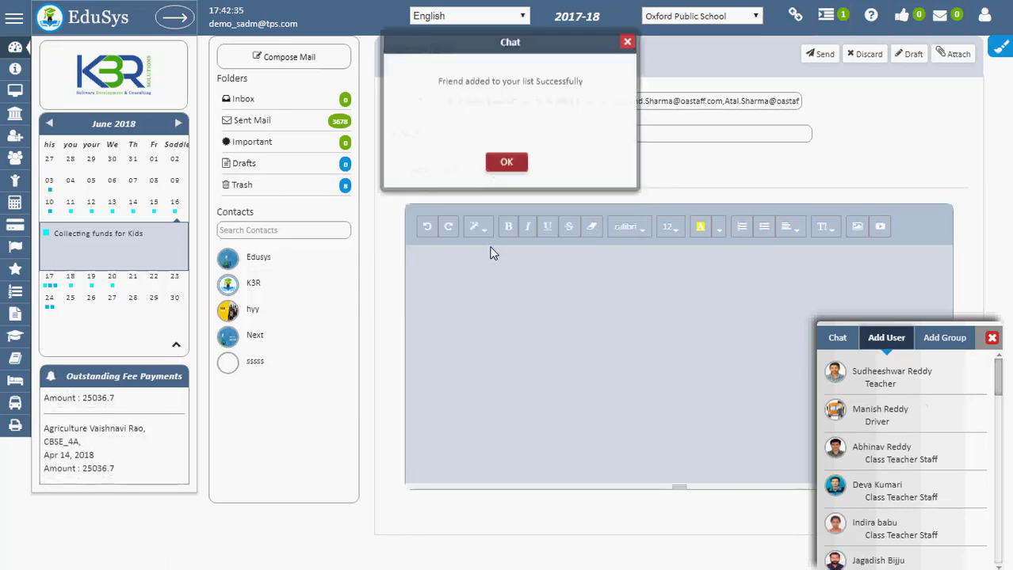
click(505, 247)
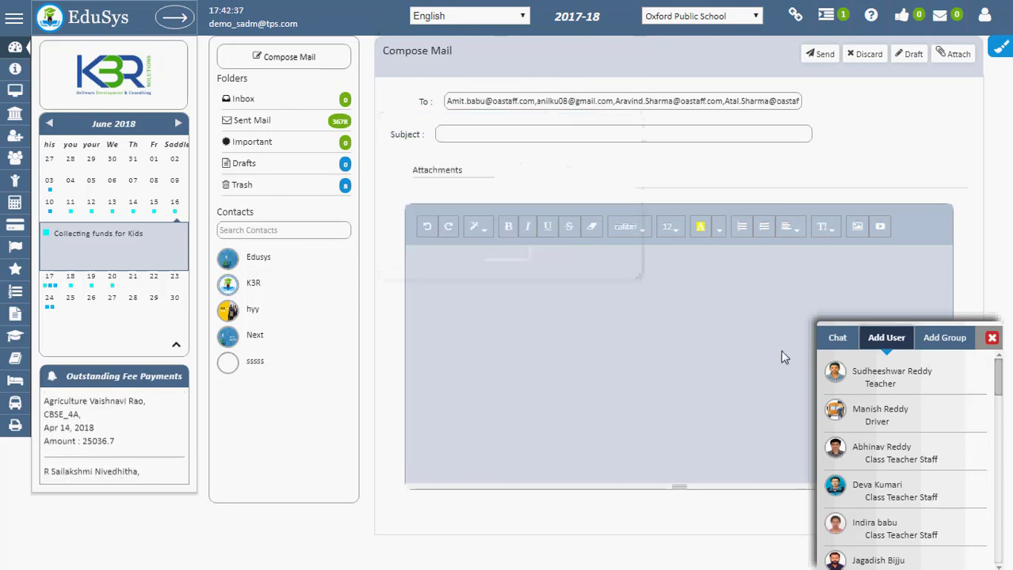
click(836, 339)
Step: Open a chat with the newly added teacher, cancel attaching a file, and close it
scroll(880, 420, down, 3)
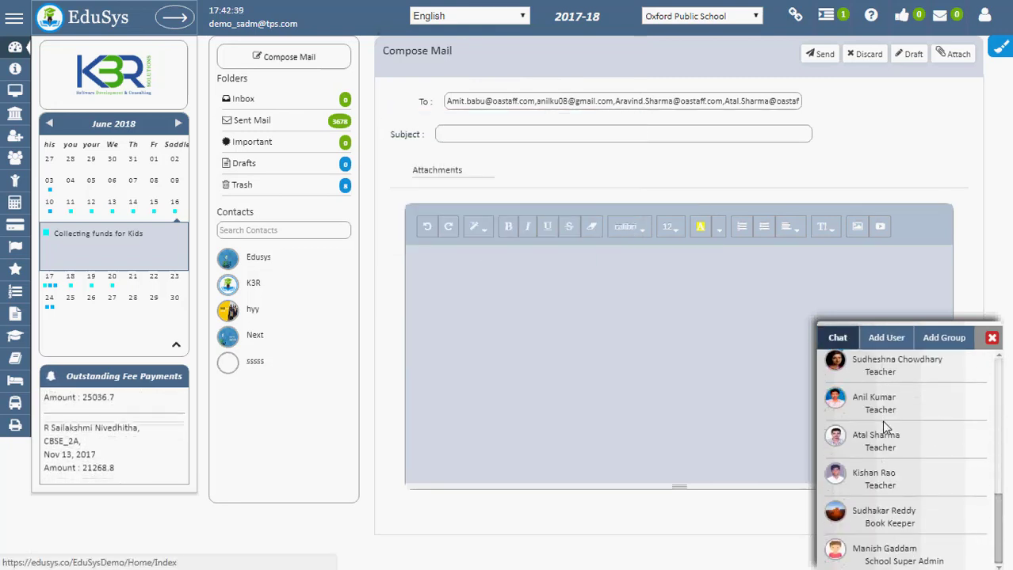
click(878, 406)
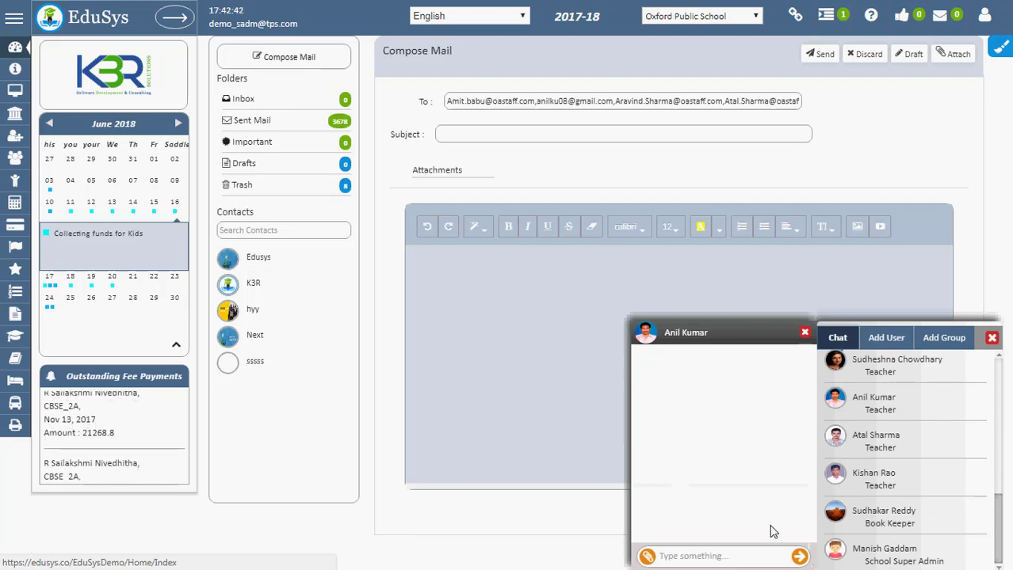
click(647, 557)
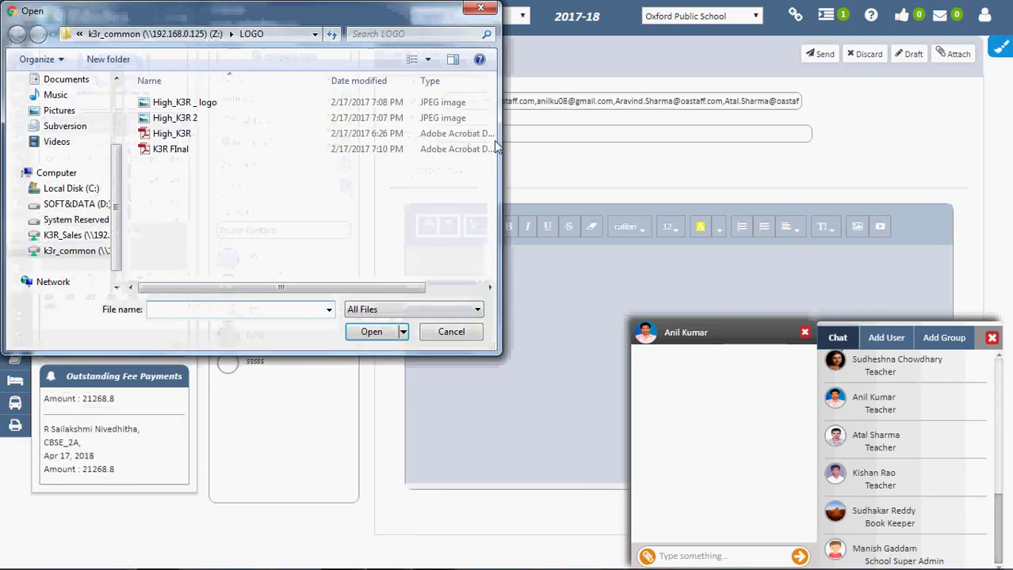
key(Escape)
click(804, 332)
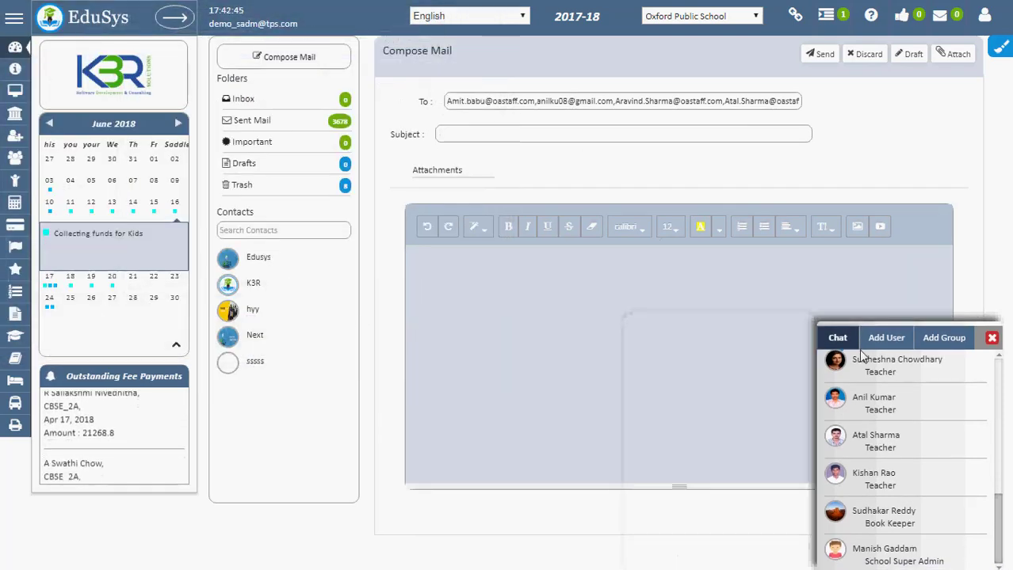
Step: In the Add Group form, pick the K3R group and a user to add to it
click(949, 346)
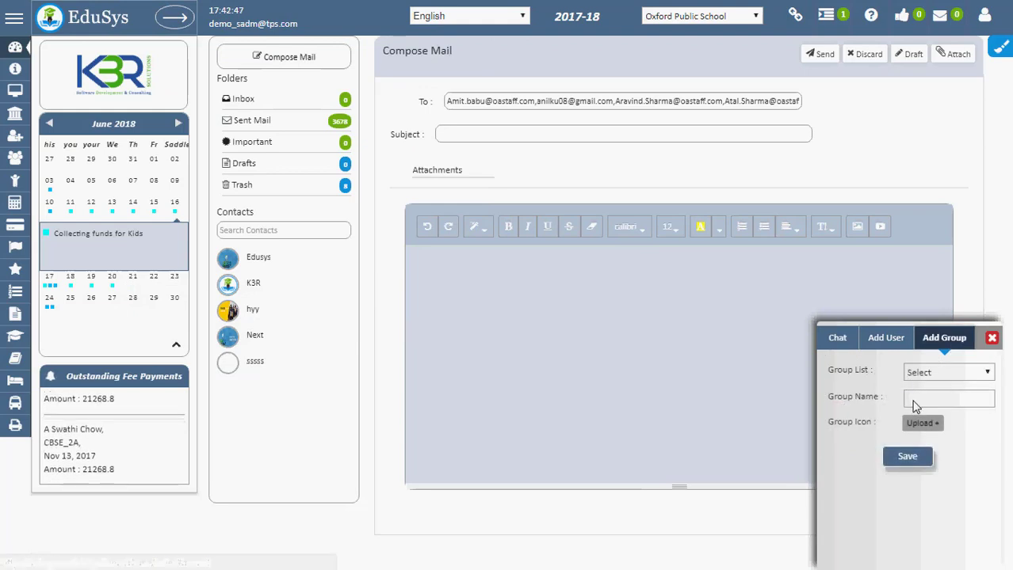
click(924, 374)
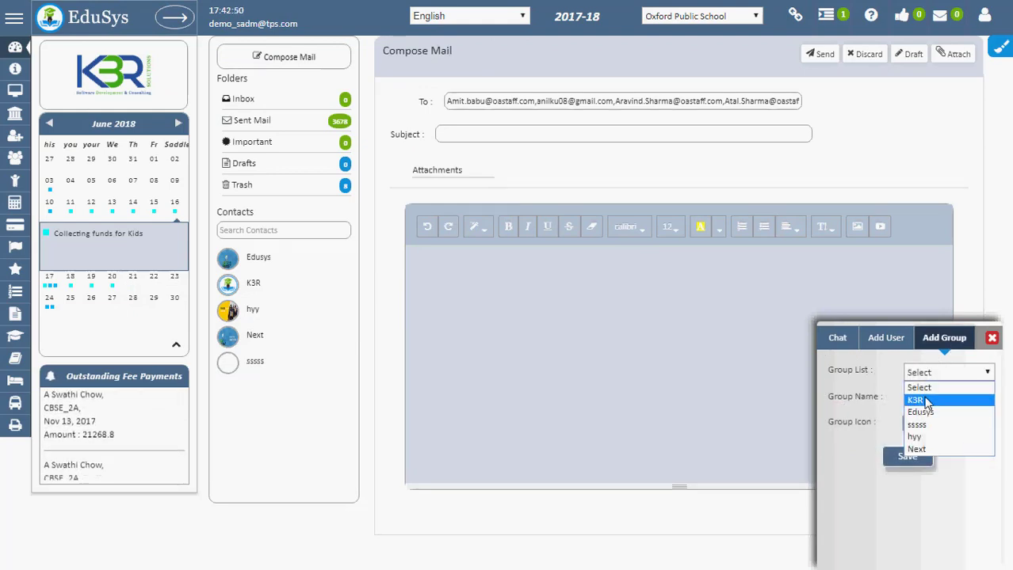
click(922, 398)
click(930, 452)
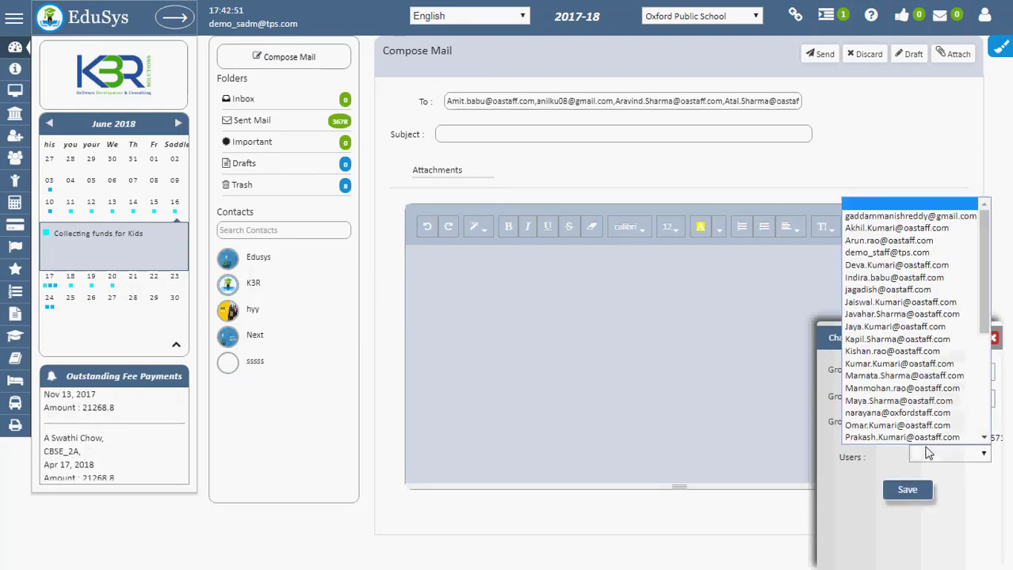
click(895, 277)
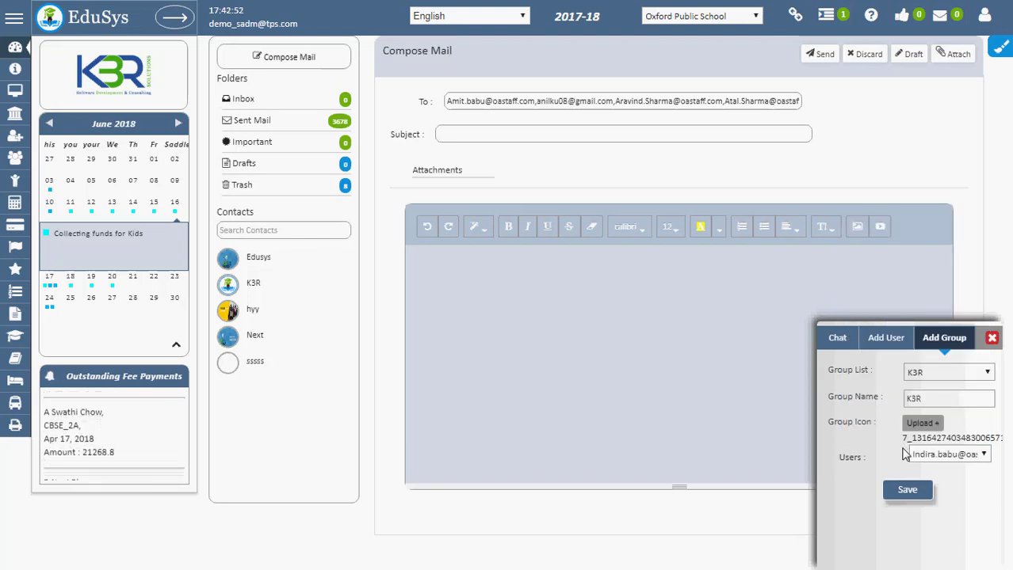
click(845, 338)
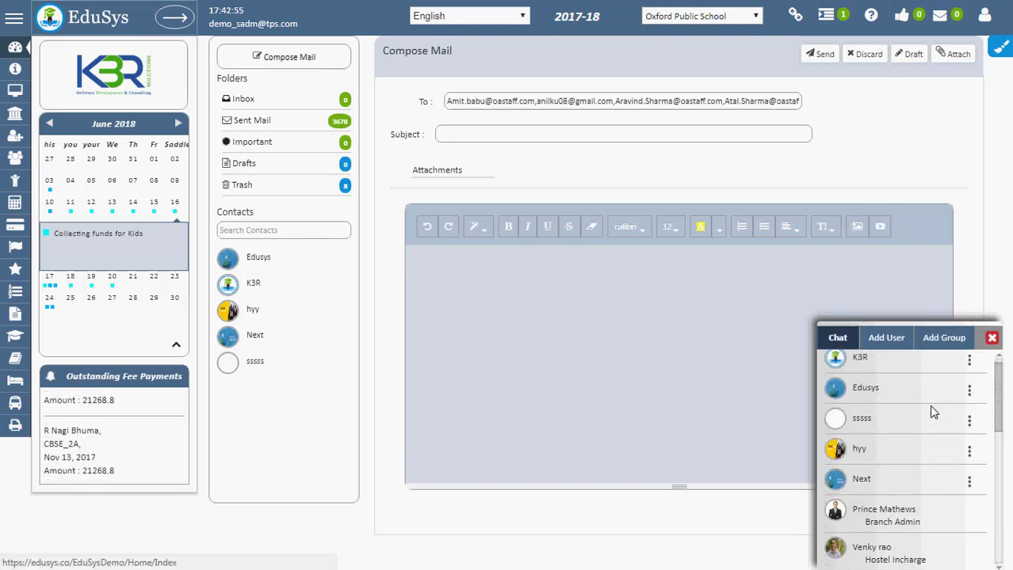
Step: View the K3R group conversation, then close it and the chat contacts panel
click(935, 372)
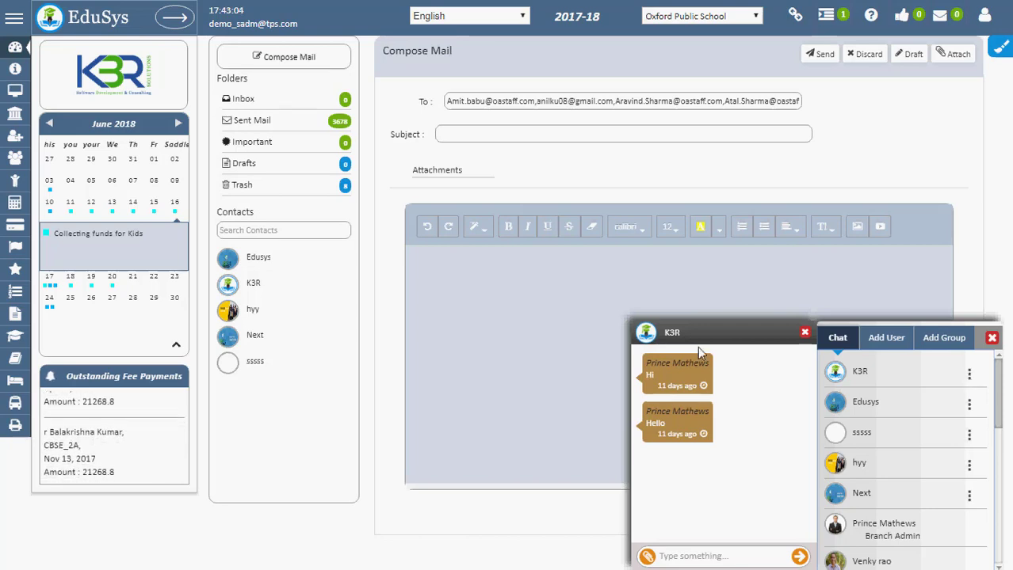
click(805, 333)
click(991, 338)
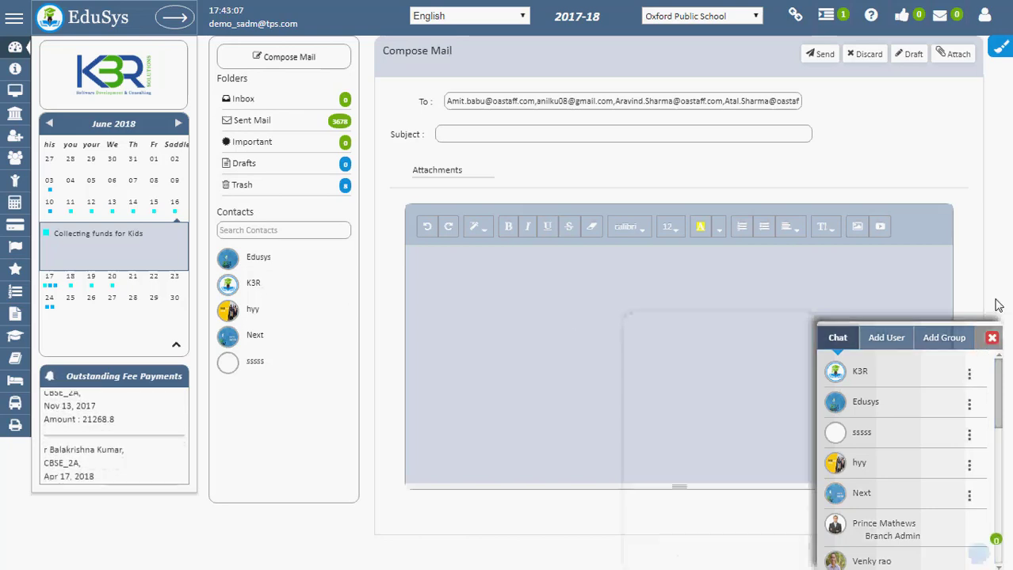
click(1000, 49)
click(925, 102)
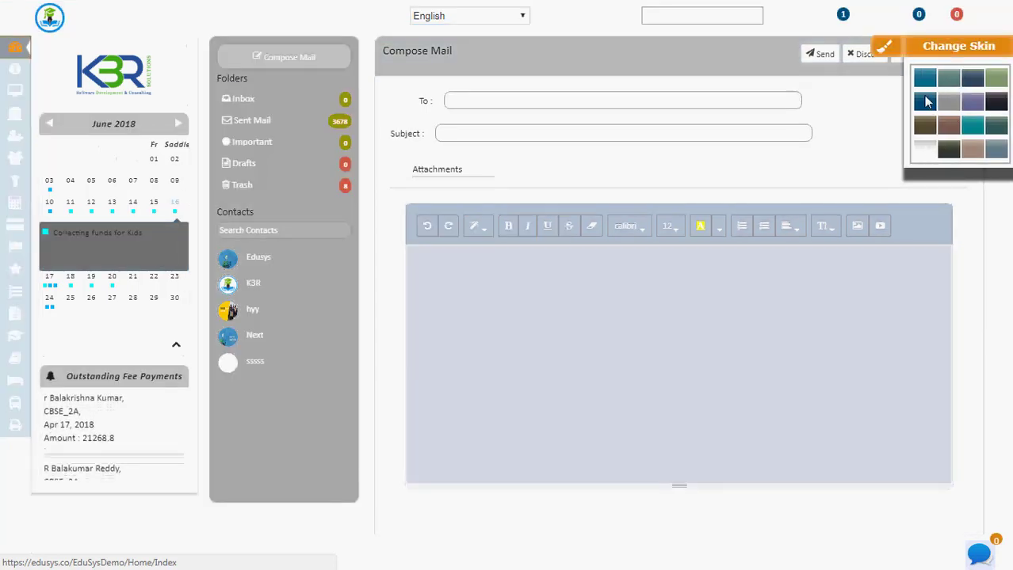
click(928, 82)
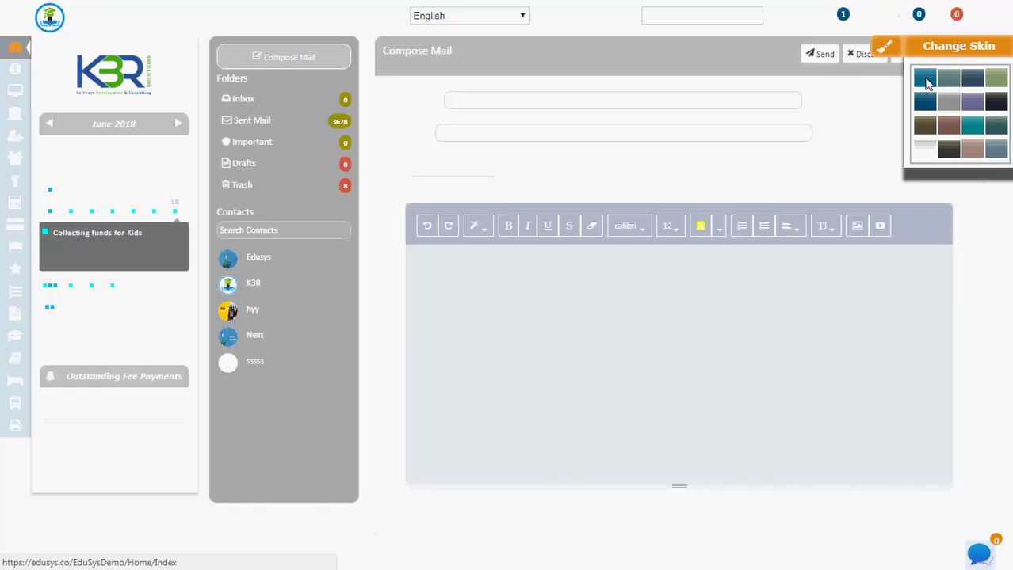
click(970, 81)
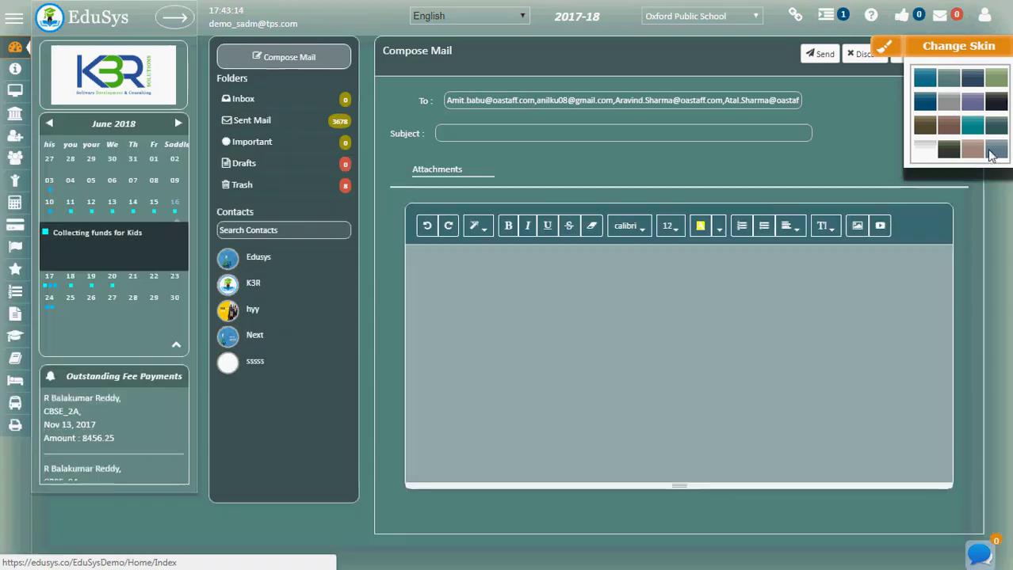
click(973, 129)
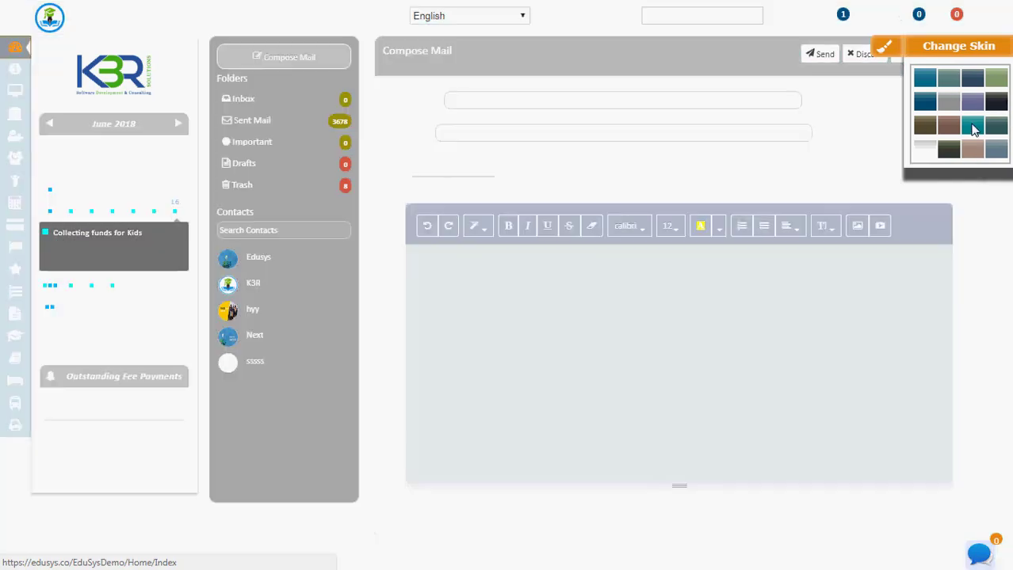
click(949, 127)
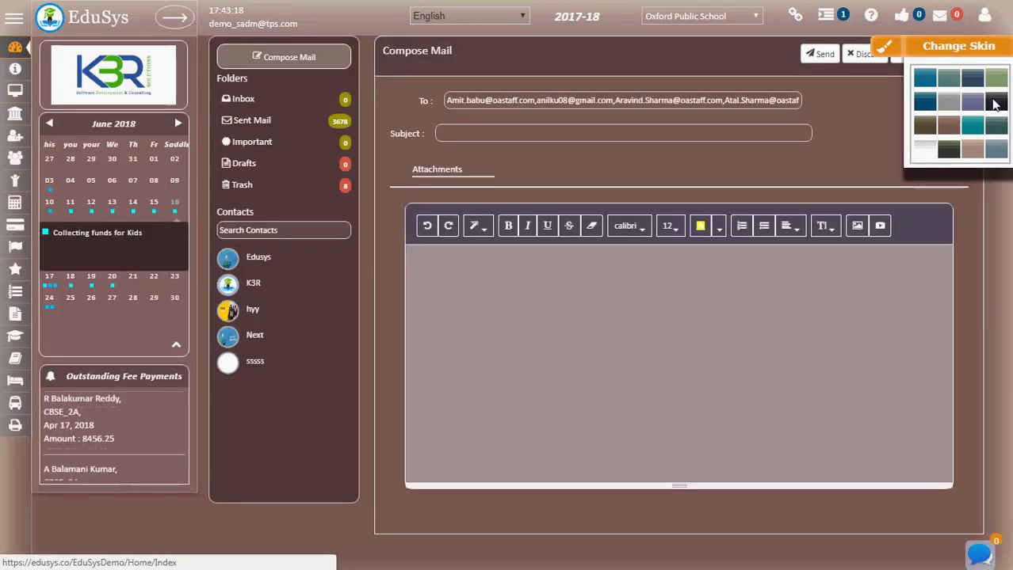
click(995, 101)
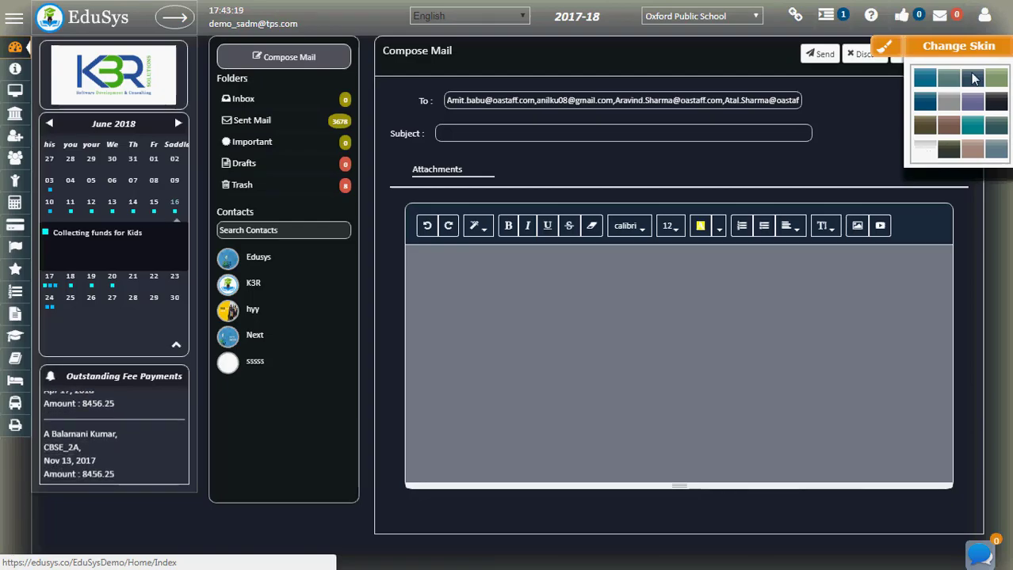
click(974, 77)
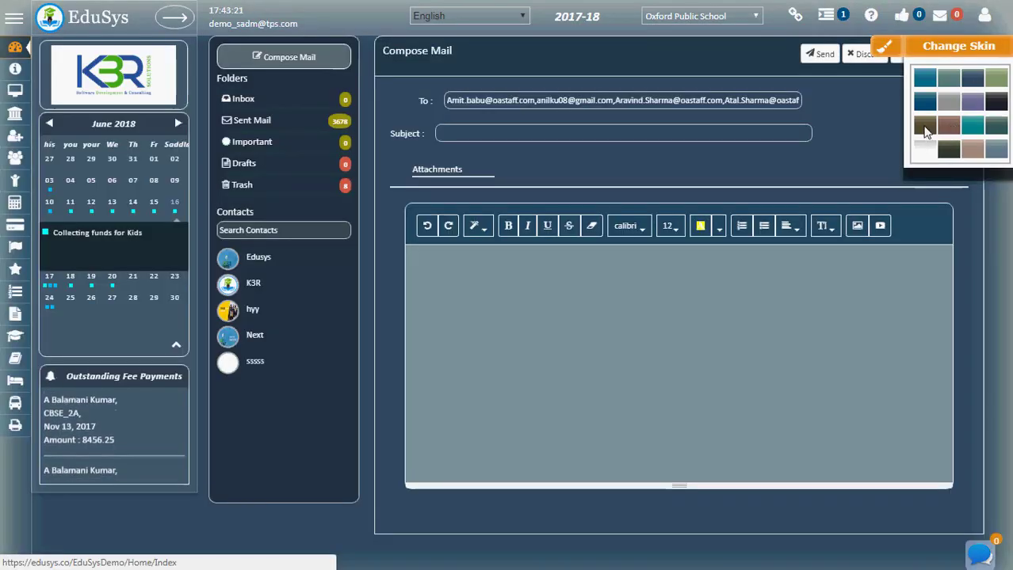
click(926, 127)
click(926, 149)
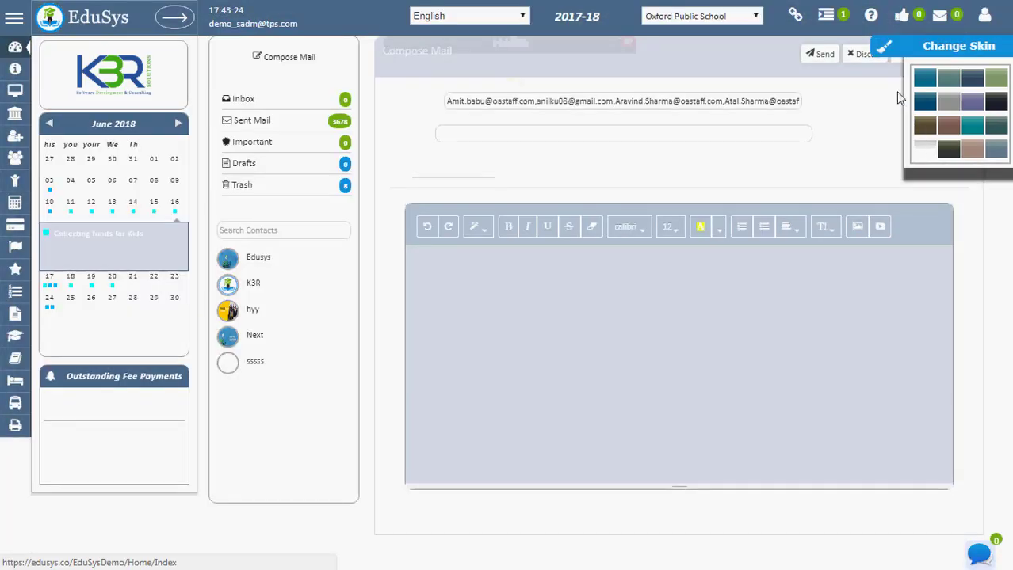
Step: Open My Profile, view and close the Change Password form unchanged, then reopen the account menu
click(983, 15)
click(924, 50)
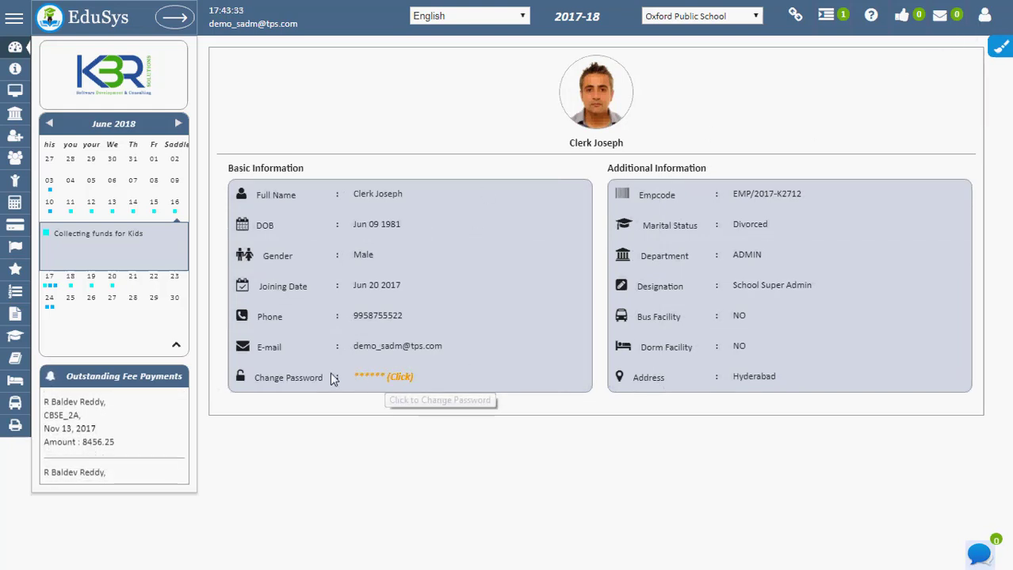
click(404, 378)
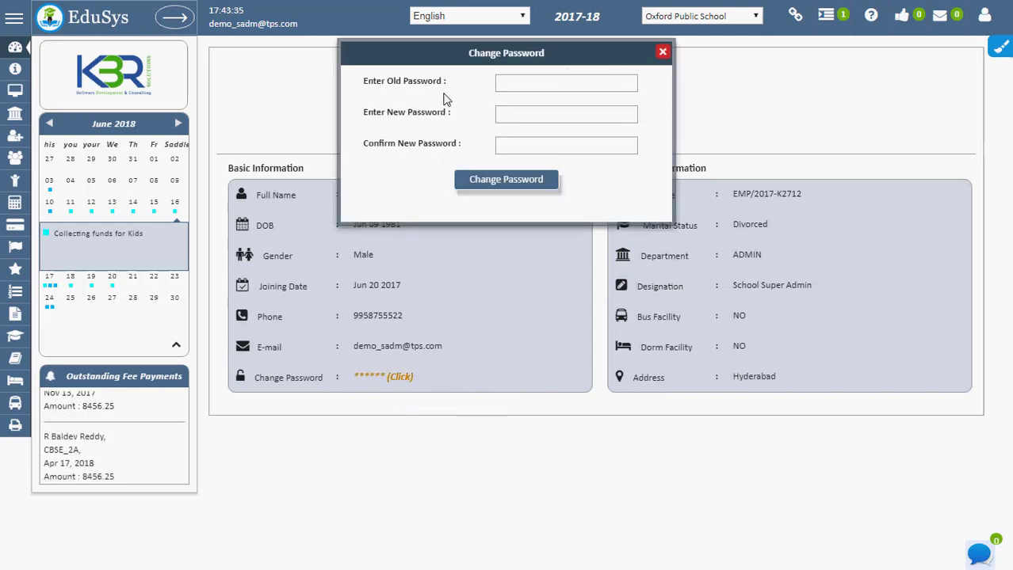
click(662, 53)
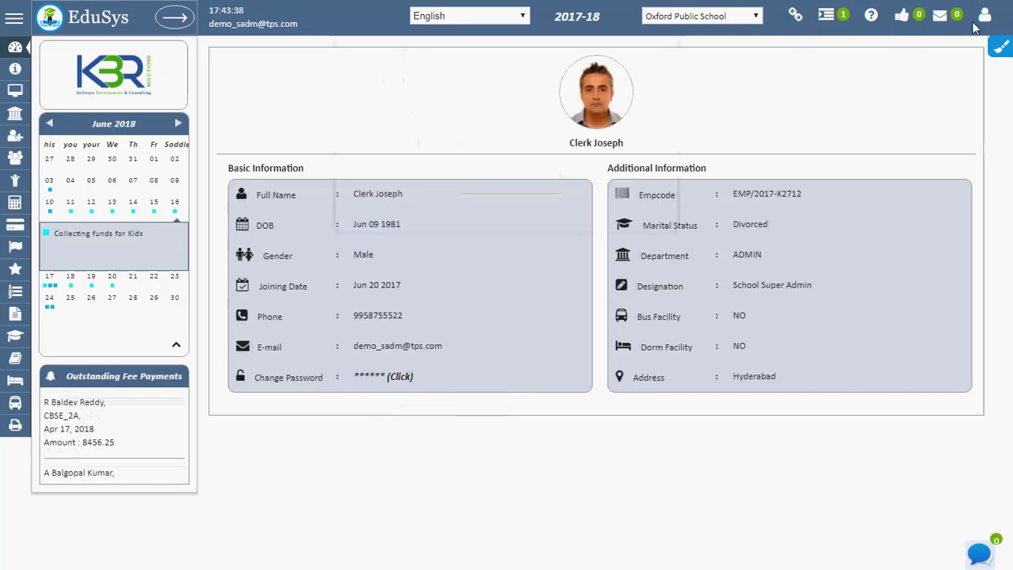
click(976, 22)
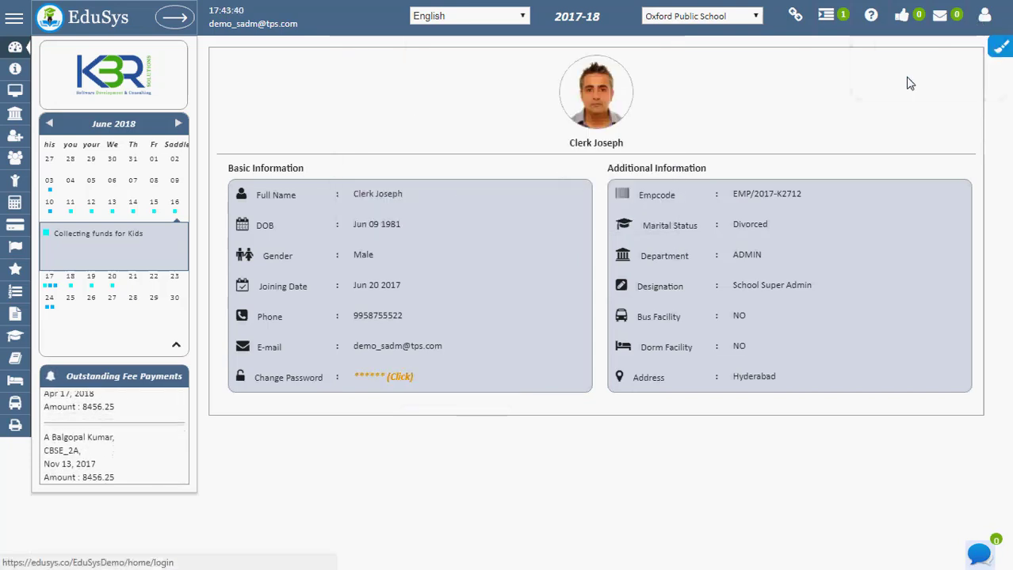